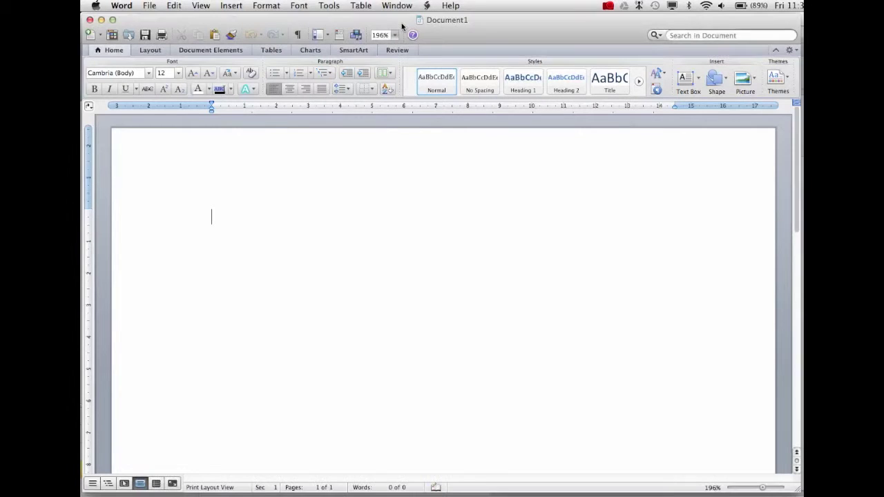
Step: Switch the document zoom between Whole Page and Page Width, ending on Whole Page
{"action": "left_click", "coordinate": [396, 36]}
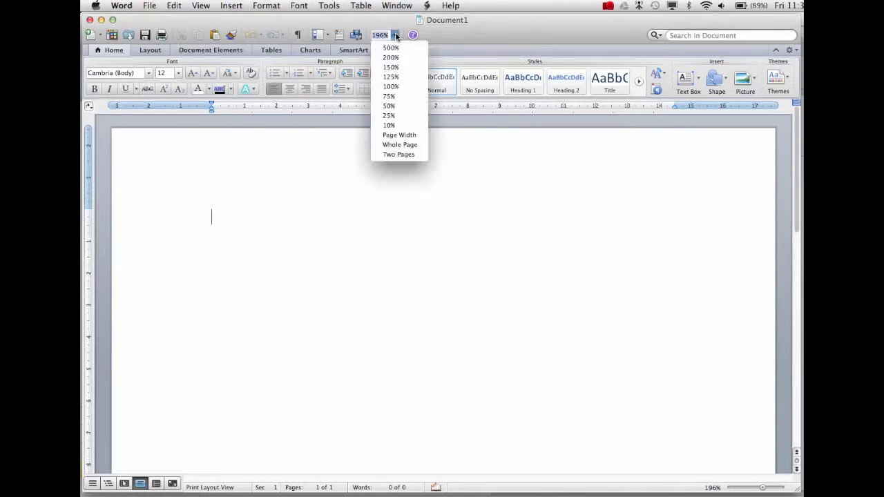
{"action": "left_click", "coordinate": [399, 145]}
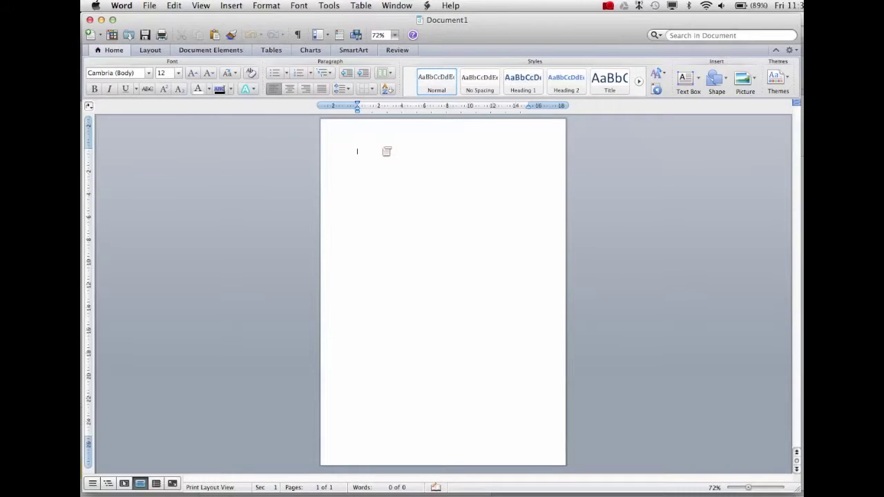
{"action": "left_click", "coordinate": [394, 35]}
{"action": "left_click", "coordinate": [388, 135]}
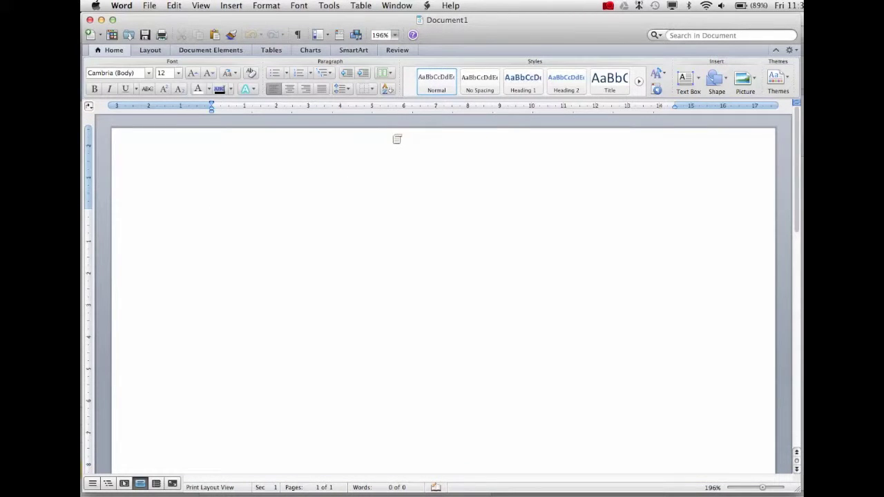
{"action": "left_click", "coordinate": [395, 35]}
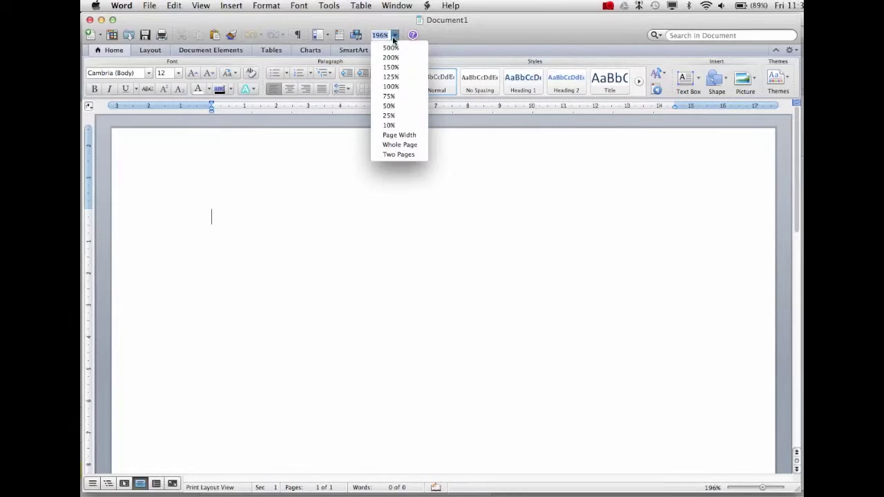
{"action": "left_click", "coordinate": [386, 147]}
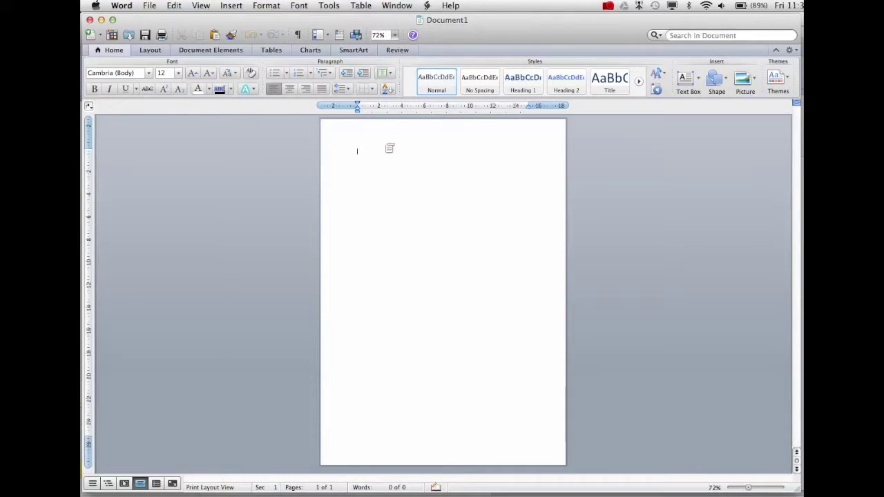
{"action": "left_click", "coordinate": [316, 492]}
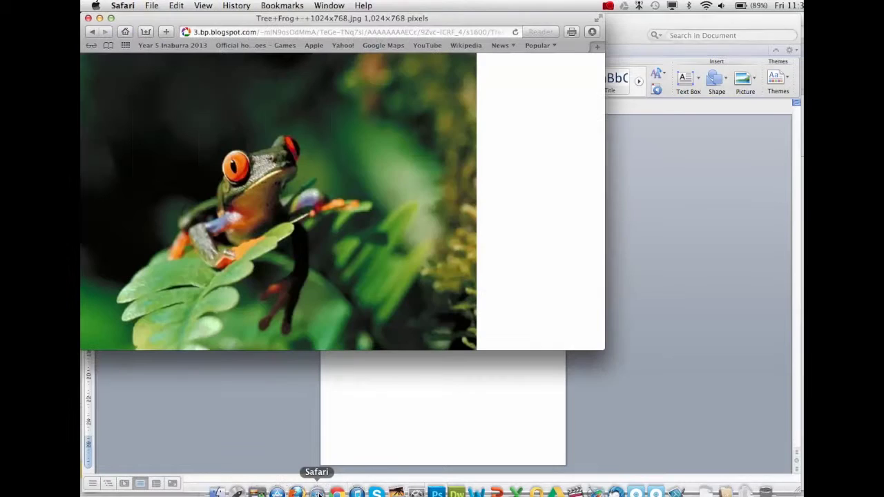
{"action": "left_click", "coordinate": [345, 32]}
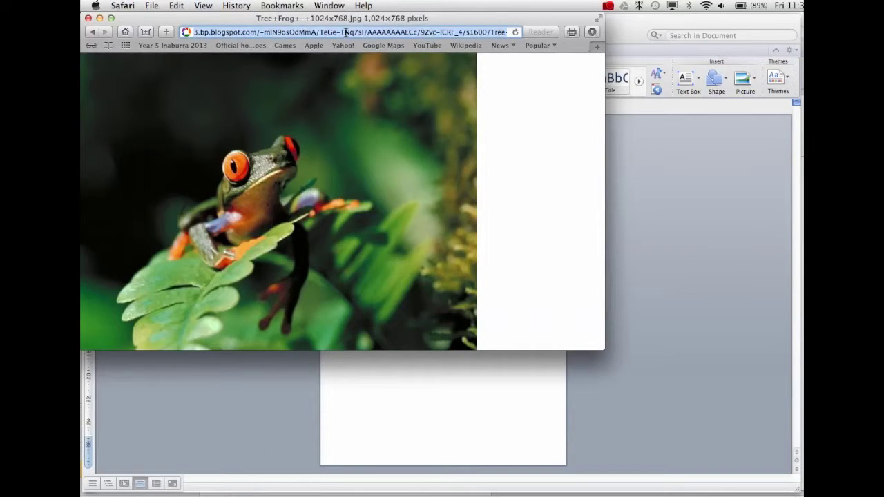
{"action": "type", "text": "www.google.com.au"}
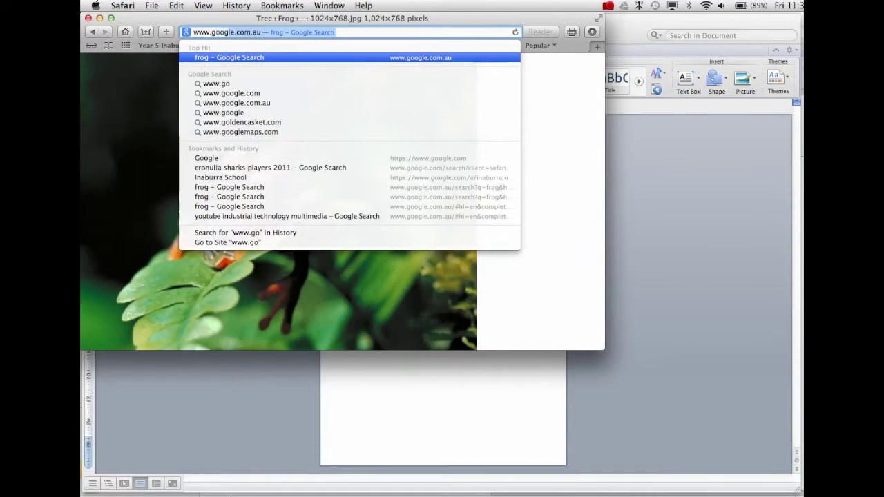
{"action": "key", "text": "Return"}
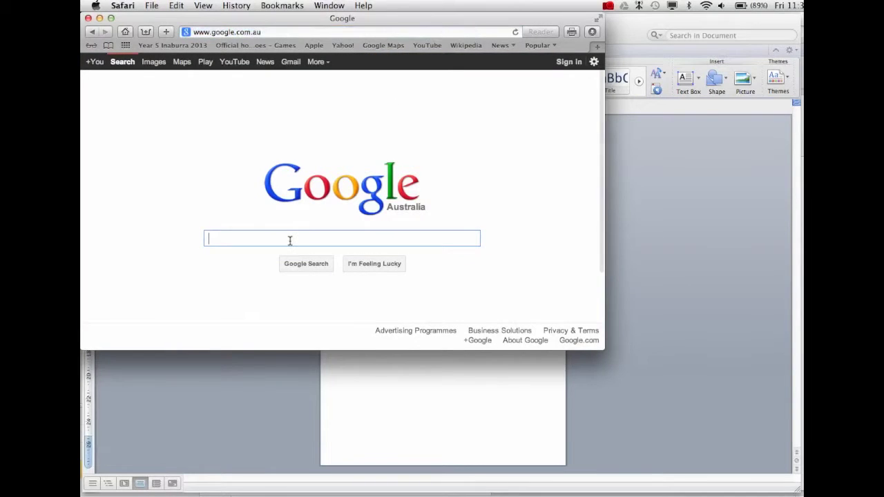
{"action": "type", "text": "lorem ipsum"}
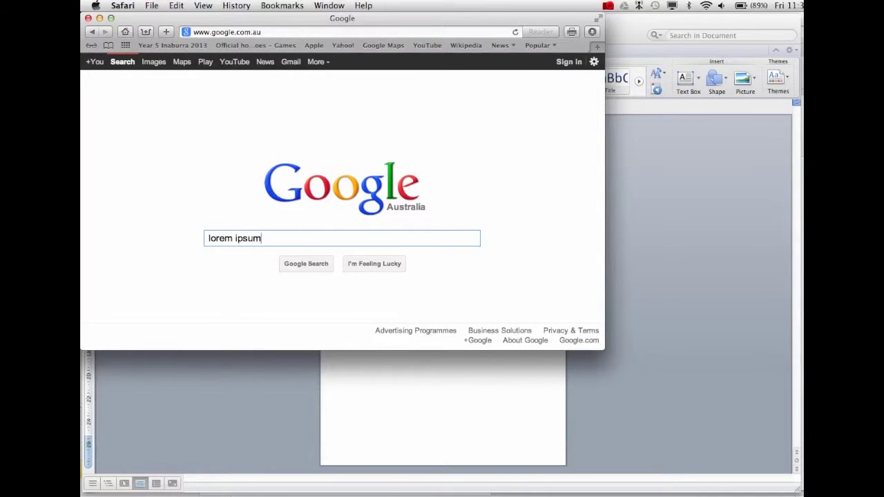
{"action": "key", "text": "Return"}
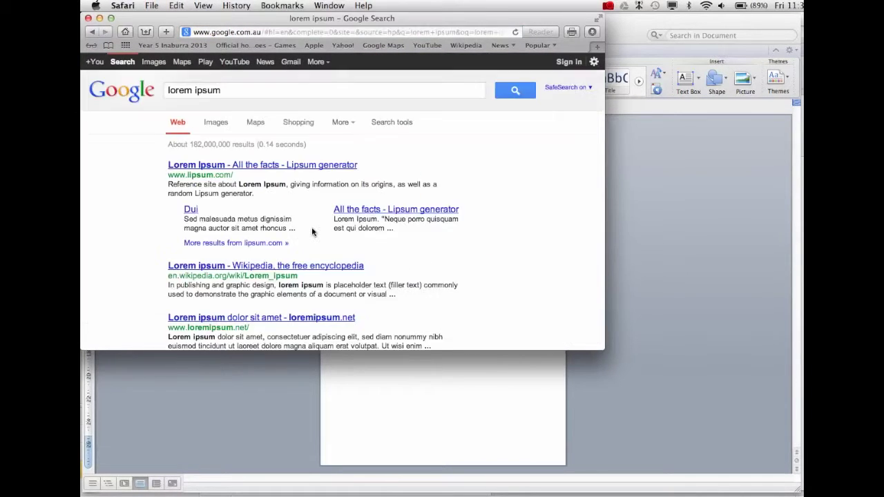
Step: Open the lipsum.com result and generate five paragraphs of Lorem Ipsum starting with the standard opening words
{"action": "left_click", "coordinate": [273, 169]}
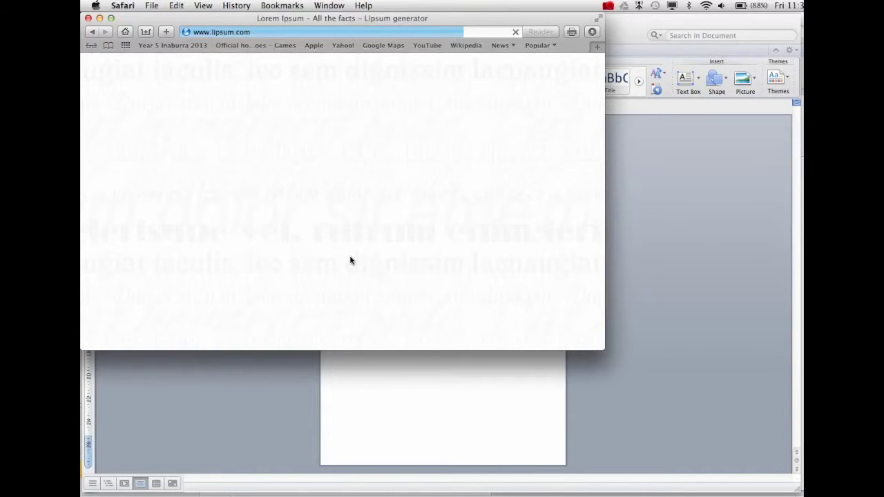
{"action": "scroll", "coordinate": [350, 260], "scroll_direction": "down", "scroll_amount": 5}
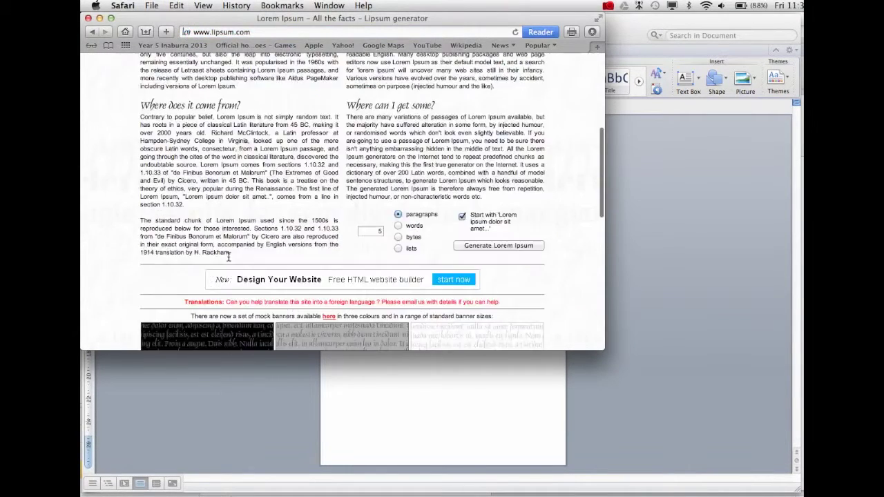
{"action": "scroll", "coordinate": [228, 257], "scroll_direction": "down", "scroll_amount": 5}
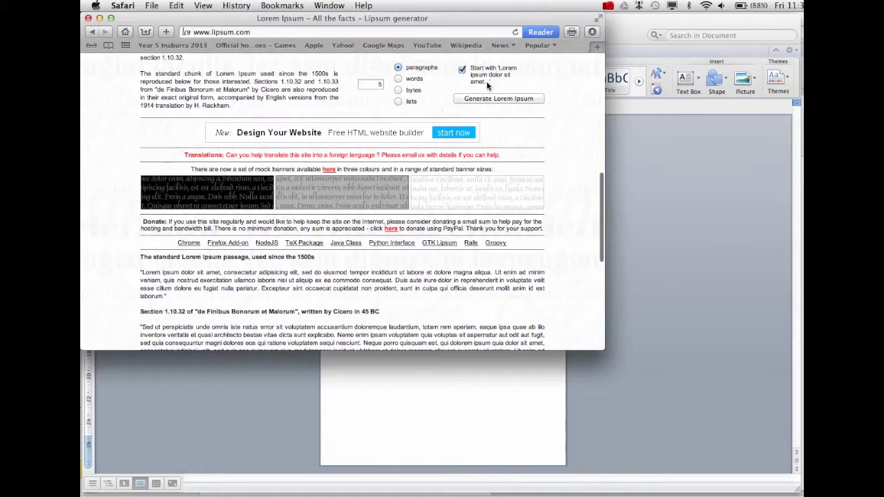
{"action": "left_click", "coordinate": [464, 100]}
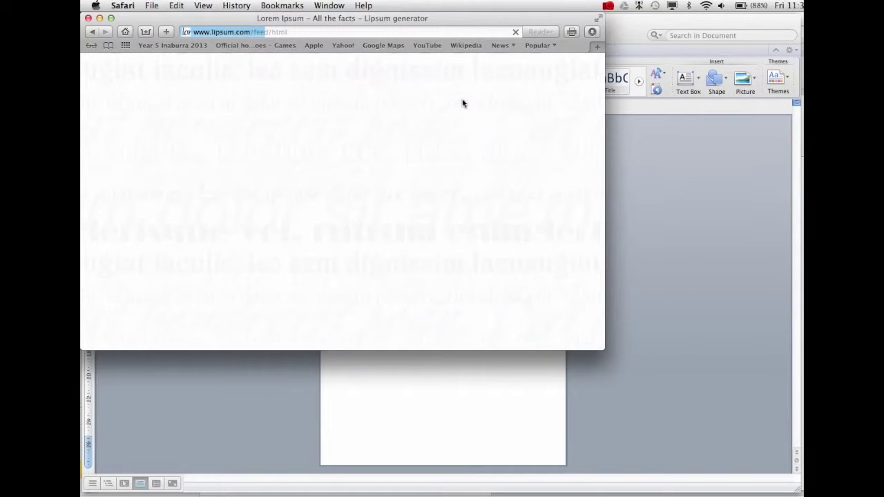
Step: Copy all the generated paragraphs and paste them into the blank Word document
{"action": "scroll", "coordinate": [419, 227], "scroll_direction": "down", "scroll_amount": 5}
{"action": "scroll", "coordinate": [419, 226], "scroll_direction": "down", "scroll_amount": 3}
{"action": "left_click_drag", "start_coordinate": [408, 306], "coordinate": [138, 82]}
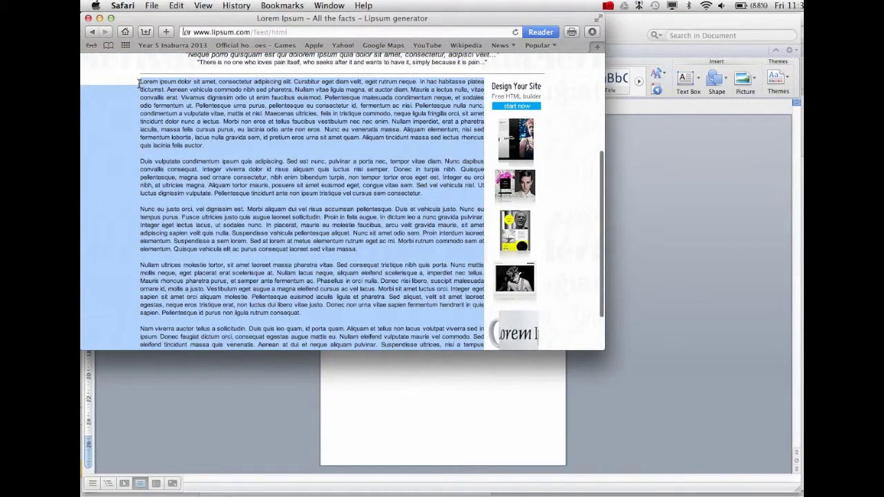
{"action": "left_click", "coordinate": [457, 430]}
{"action": "key", "text": "super+v"}
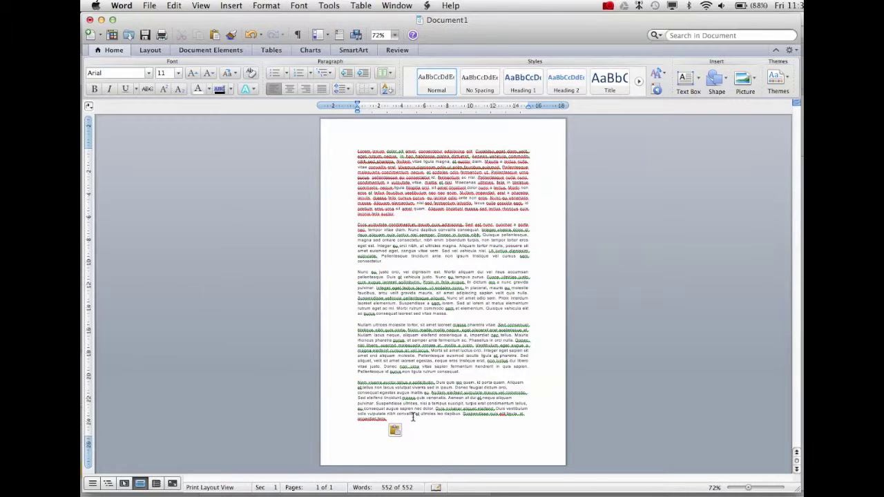
Step: Select all the pasted text, view it at Page Width and set its font size to 12
{"action": "left_click_drag", "start_coordinate": [404, 417], "coordinate": [357, 143]}
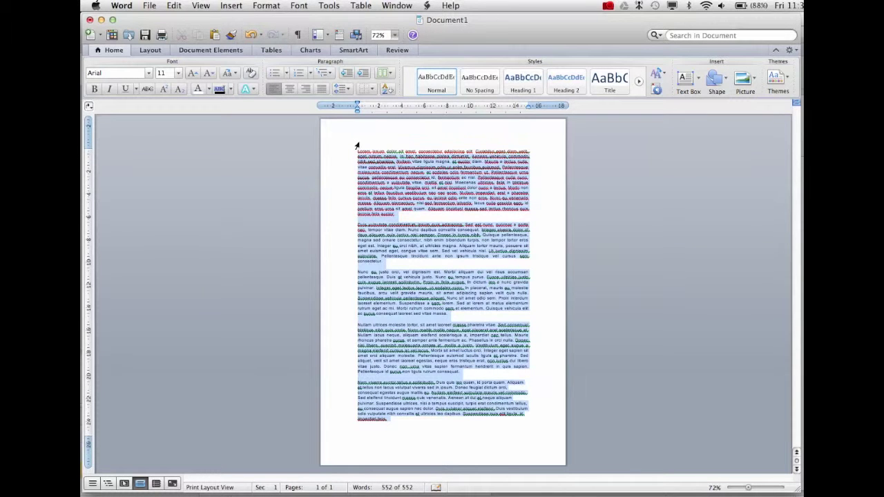
{"action": "left_click", "coordinate": [395, 34]}
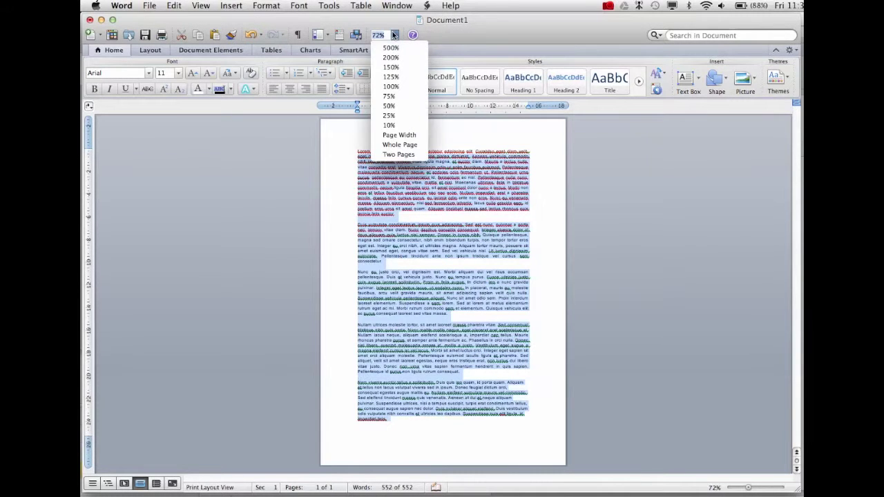
{"action": "left_click", "coordinate": [384, 136]}
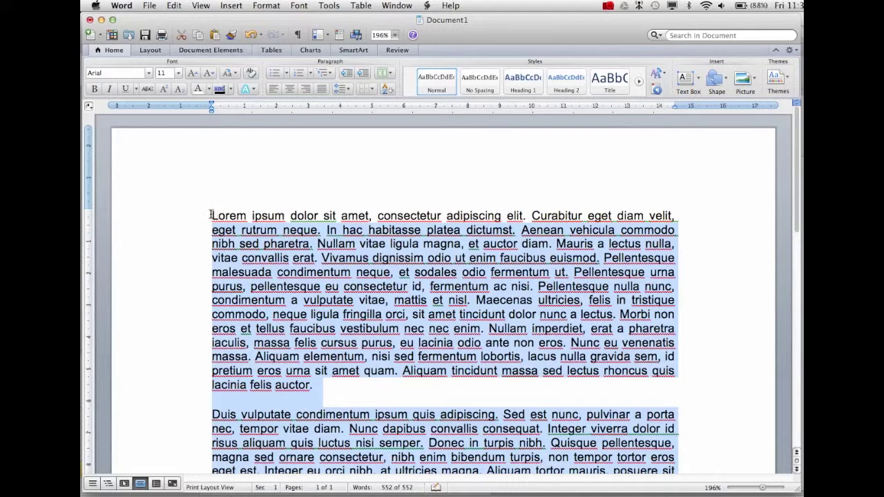
{"action": "left_click", "coordinate": [179, 74]}
{"action": "left_click", "coordinate": [172, 122]}
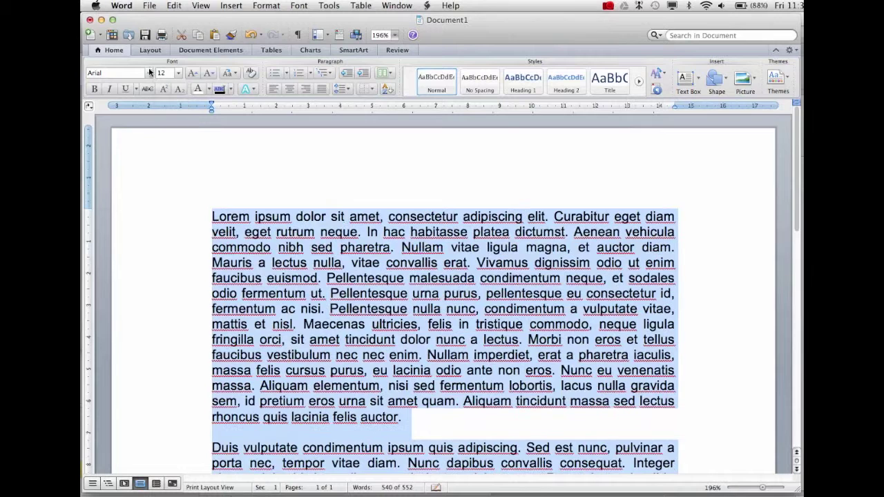
Step: Change the font of the selected text to Times
{"action": "left_click", "coordinate": [149, 73]}
{"action": "left_click", "coordinate": [149, 73]}
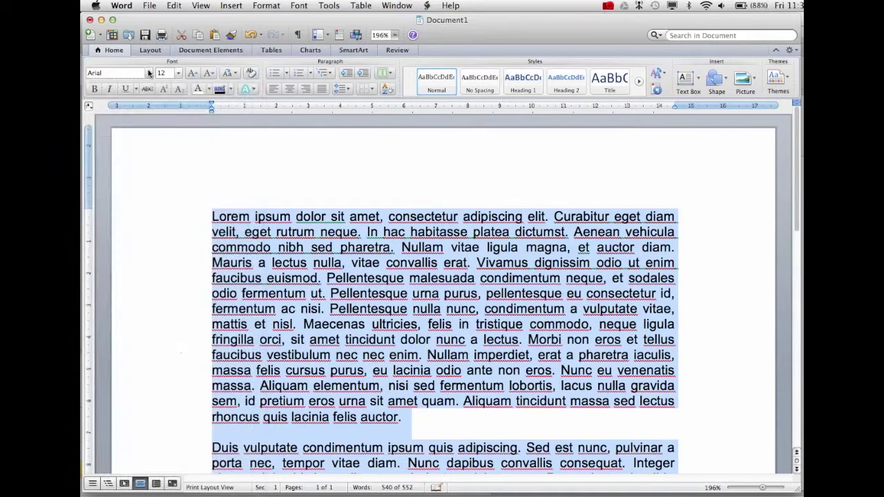
{"action": "left_click", "coordinate": [149, 73]}
{"action": "type", "text": "ti"}
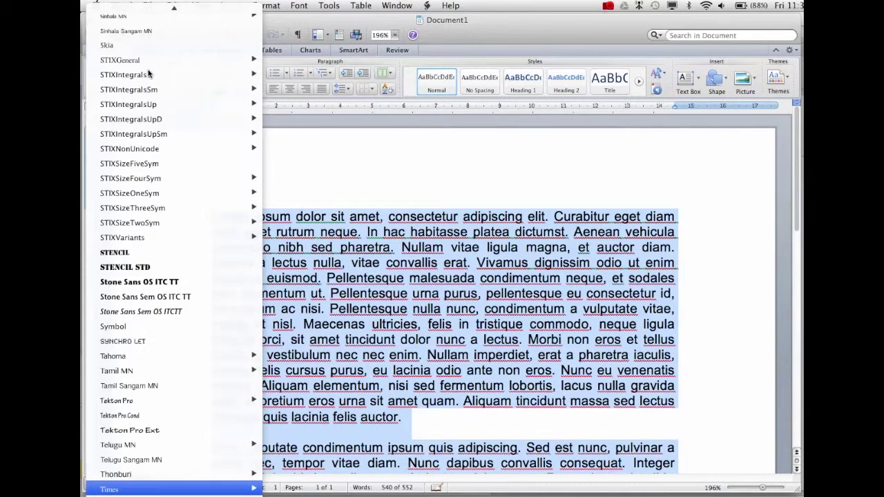
{"action": "key", "text": "Return"}
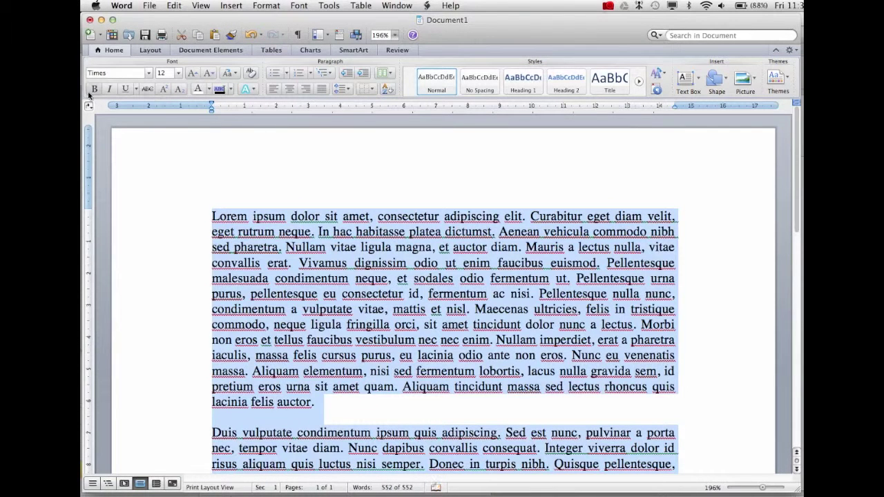
Step: Insert a new line above the first paragraph and enter the title "Lorem Ipsum" there
{"action": "left_click", "coordinate": [334, 240]}
{"action": "left_click", "coordinate": [213, 216]}
{"action": "key", "text": "Return"}
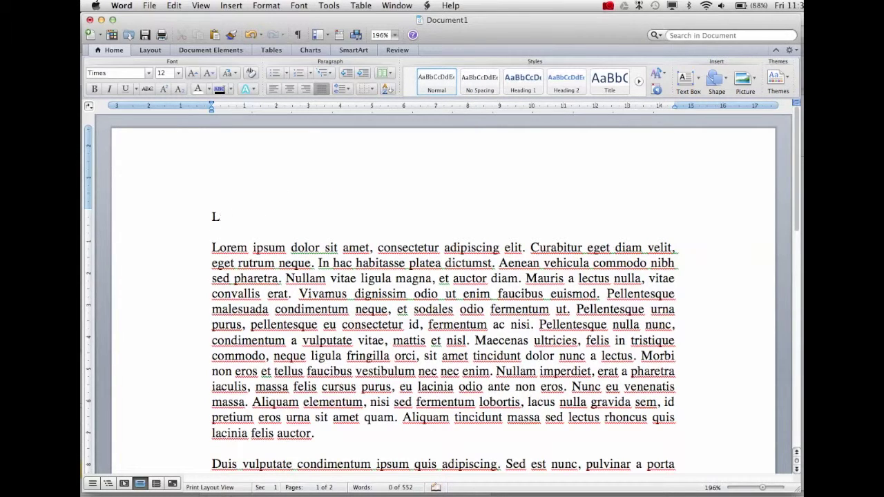
{"action": "type", "text": "em IPsum"}
Step: Try the Heading 1 style on the "Lorem Ipsum" title line, and settle on the Title style
{"action": "triple_click", "coordinate": [283, 217]}
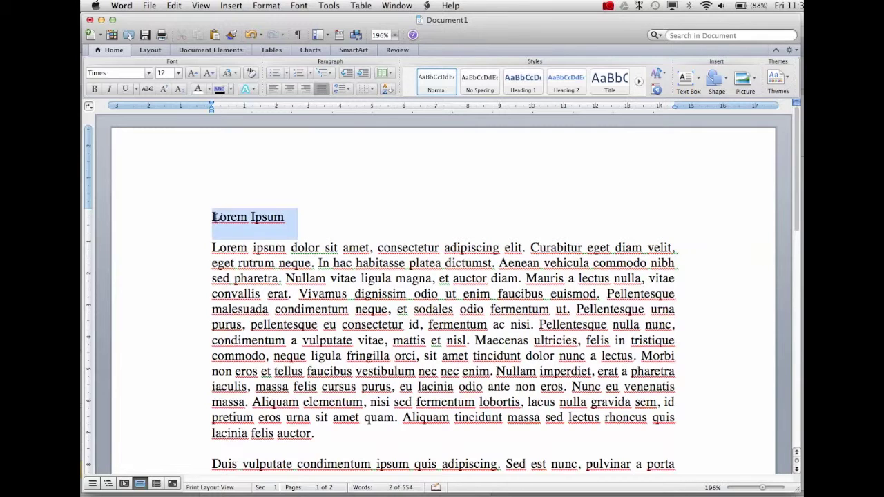
{"action": "left_click", "coordinate": [526, 79]}
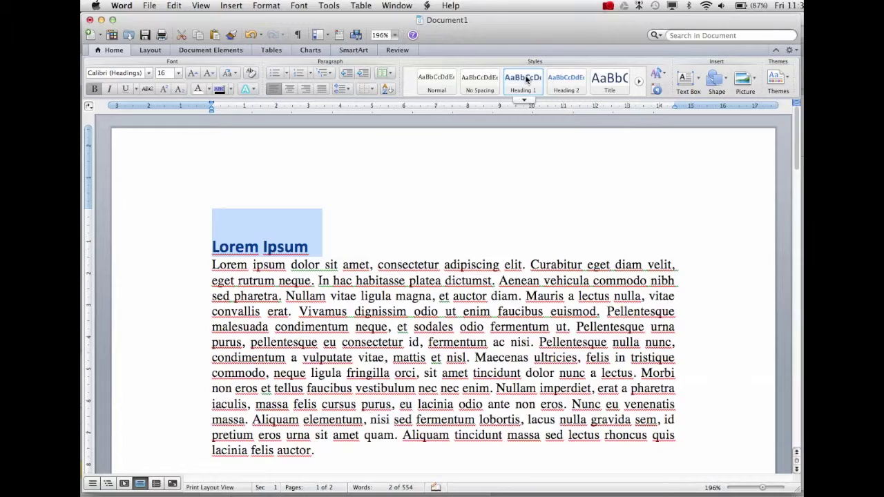
{"action": "left_click", "coordinate": [605, 81]}
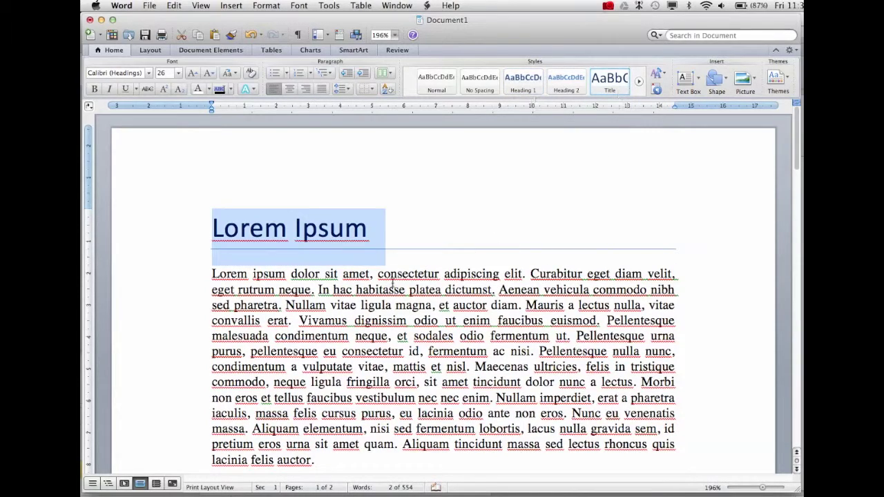
Step: Convert the selected title to WordArt and enlarge its box to about 9.4 cm wide and 3.2 cm high
{"action": "scroll", "coordinate": [470, 242], "scroll_direction": "down", "scroll_amount": 15}
{"action": "scroll", "coordinate": [468, 234], "scroll_direction": "up", "scroll_amount": 15}
{"action": "left_click", "coordinate": [232, 5]}
{"action": "left_click", "coordinate": [229, 5]}
{"action": "mouse_move", "coordinate": [237, 191]}
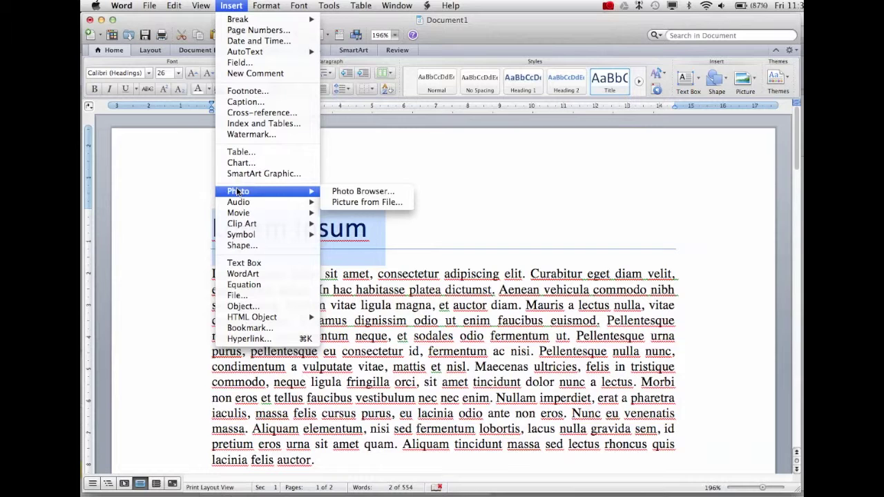
{"action": "left_click", "coordinate": [242, 274]}
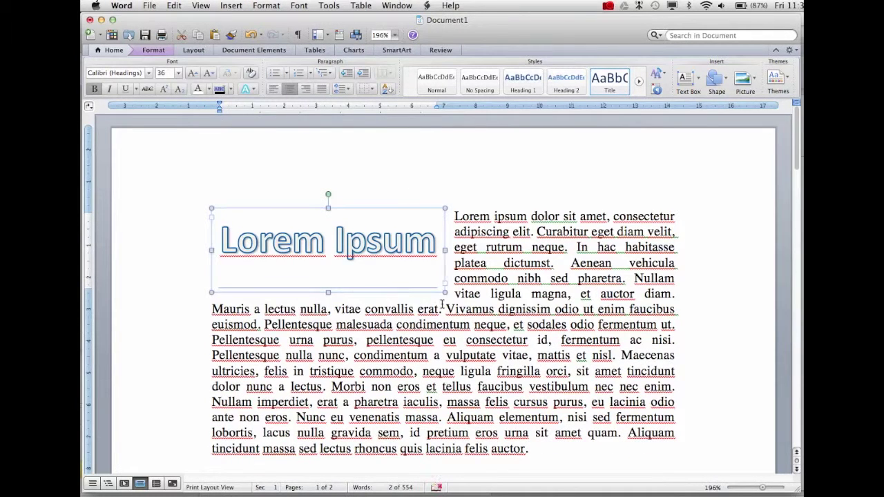
{"action": "left_click_drag", "start_coordinate": [445, 291], "coordinate": [513, 309]}
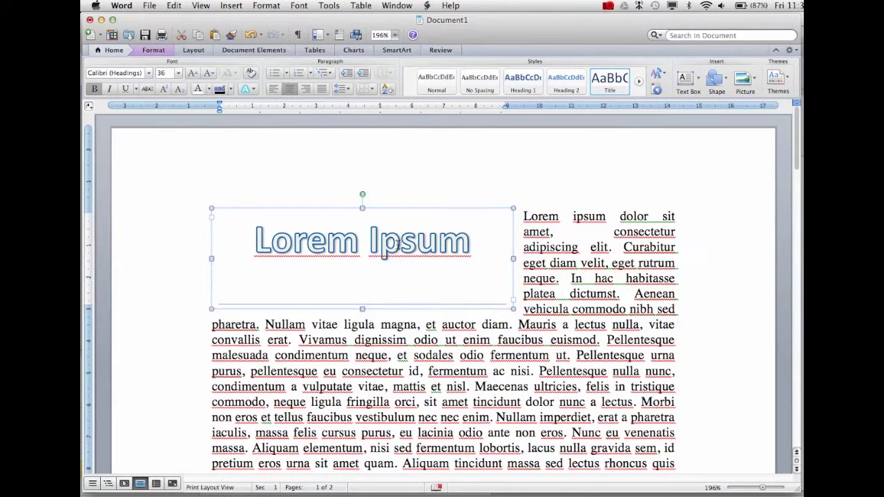
Step: Set the wrapping style of the "Lorem Ipsum" WordArt title box to Tight
{"action": "right_click", "coordinate": [410, 219]}
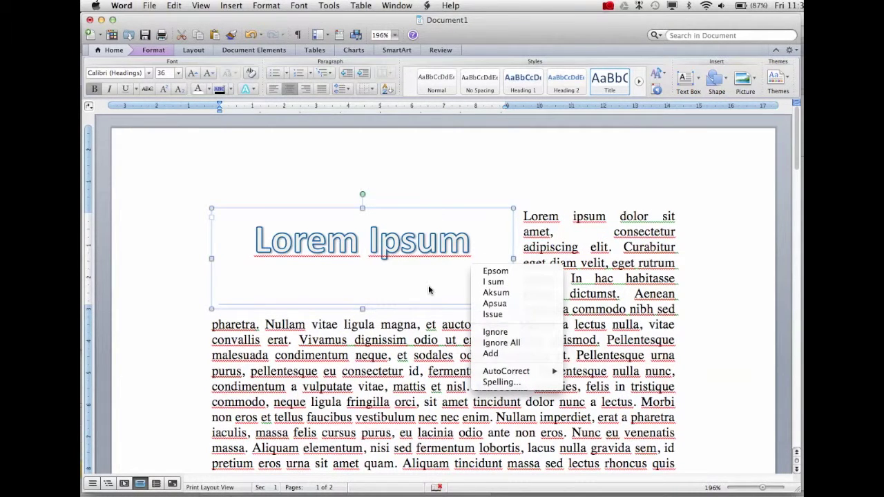
{"action": "key", "text": "Escape"}
{"action": "left_click", "coordinate": [501, 187]}
{"action": "right_click", "coordinate": [402, 259]}
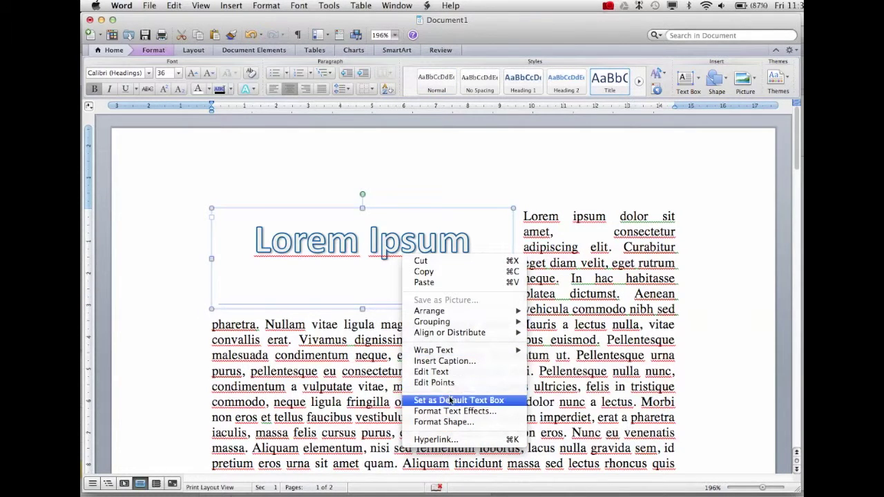
{"action": "left_click", "coordinate": [446, 421]}
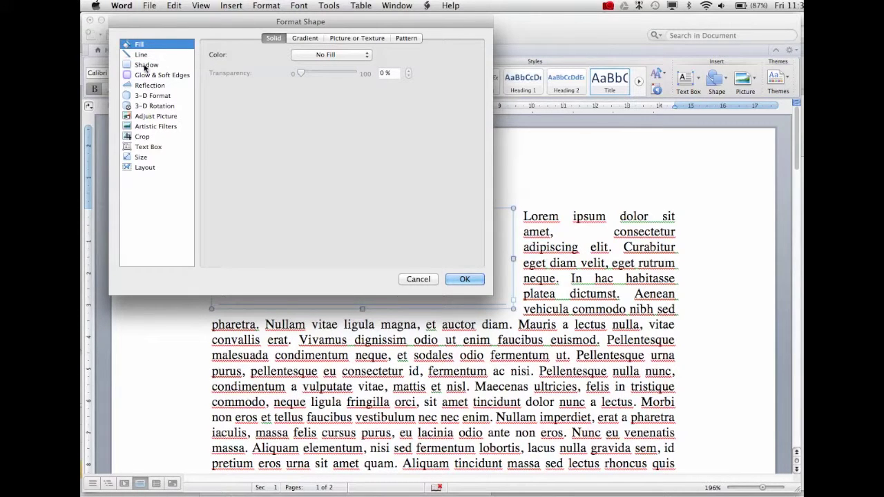
{"action": "left_click", "coordinate": [137, 150]}
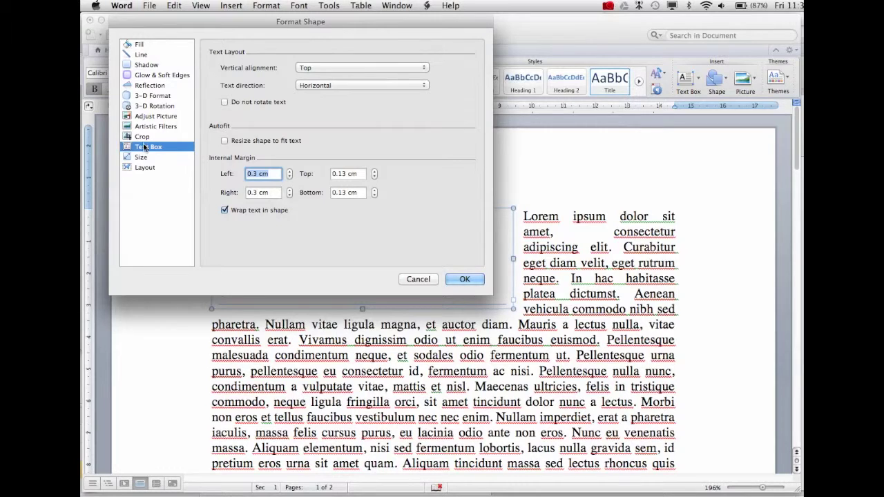
{"action": "left_click", "coordinate": [142, 158]}
{"action": "left_click", "coordinate": [143, 169]}
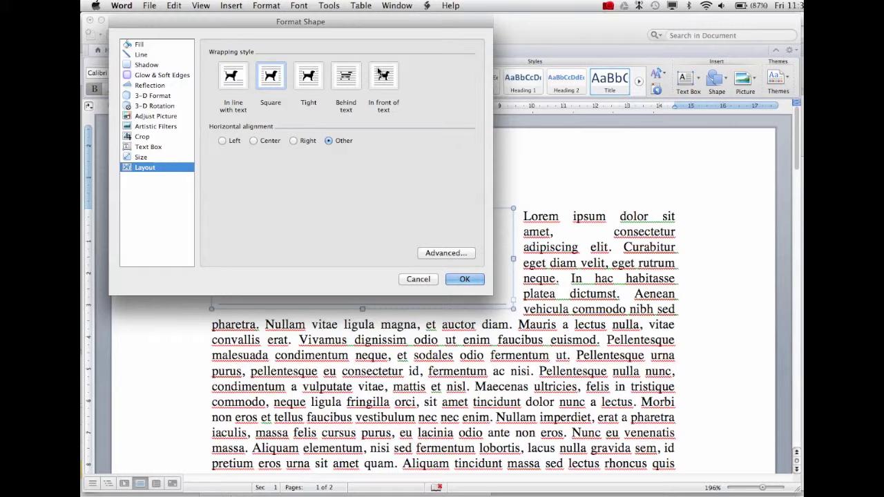
{"action": "left_click", "coordinate": [308, 76]}
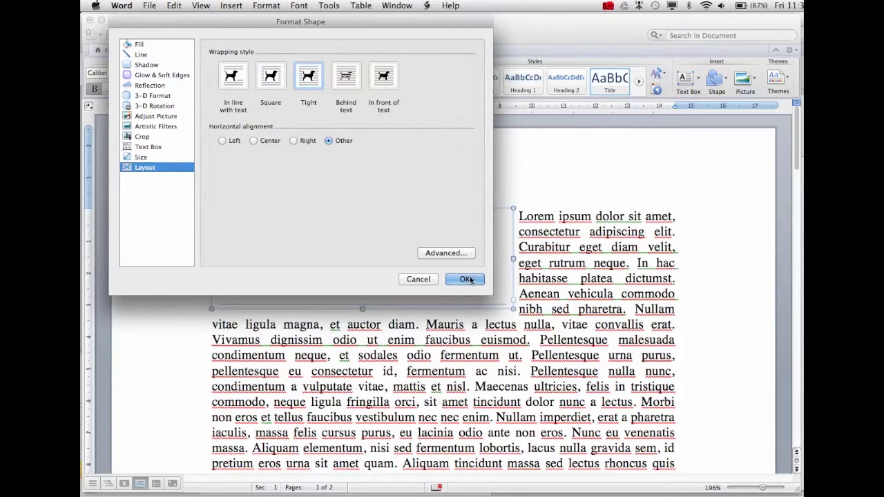
{"action": "left_click", "coordinate": [467, 279]}
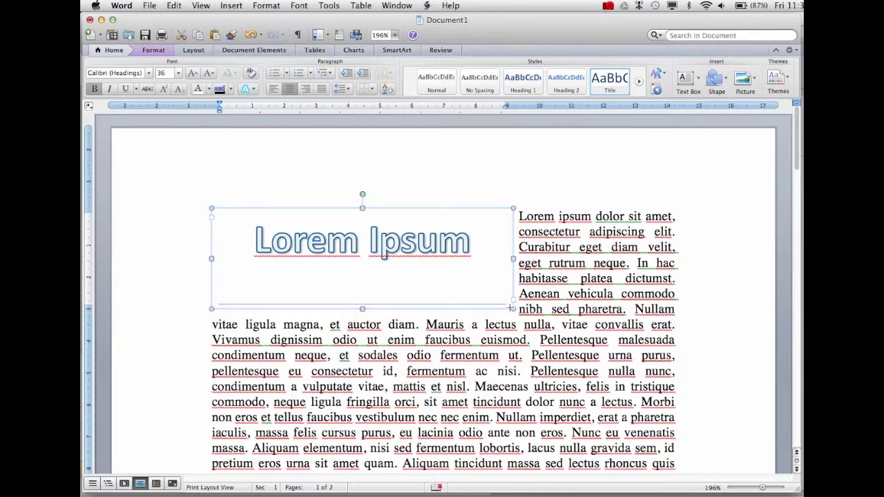
Step: Shrink the WordArt title box to about 8.5 cm wide and 2.2 cm high, and set its wrapping style to In line with text
{"action": "left_click_drag", "start_coordinate": [511, 308], "coordinate": [483, 279]}
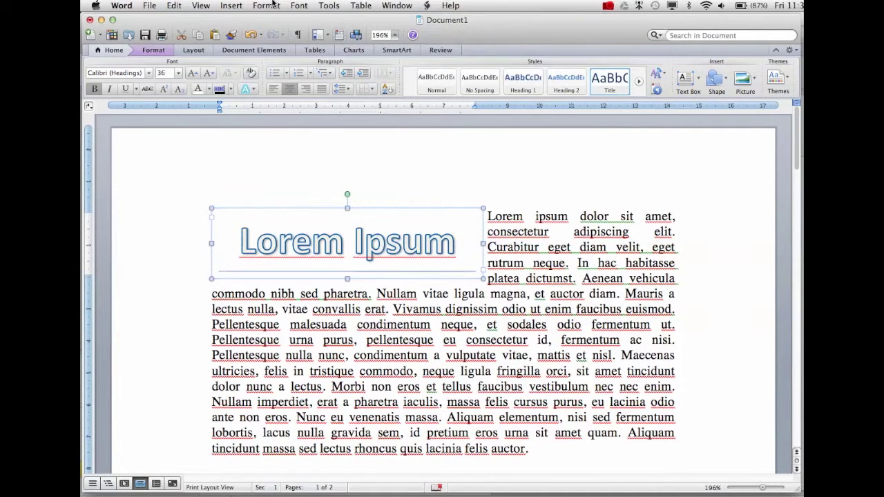
{"action": "right_click", "coordinate": [395, 221]}
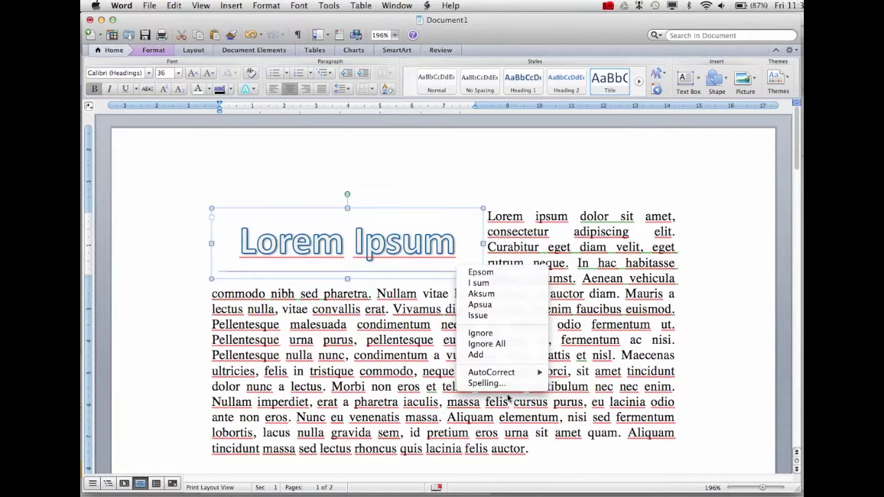
{"action": "key", "text": "Escape"}
{"action": "left_click", "coordinate": [386, 221]}
{"action": "left_click", "coordinate": [386, 221]}
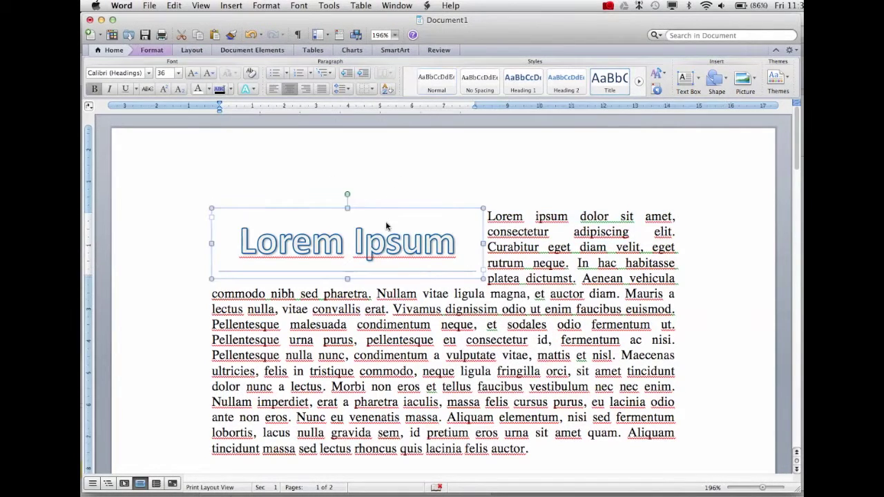
{"action": "right_click", "coordinate": [388, 217]}
{"action": "left_click", "coordinate": [415, 385]}
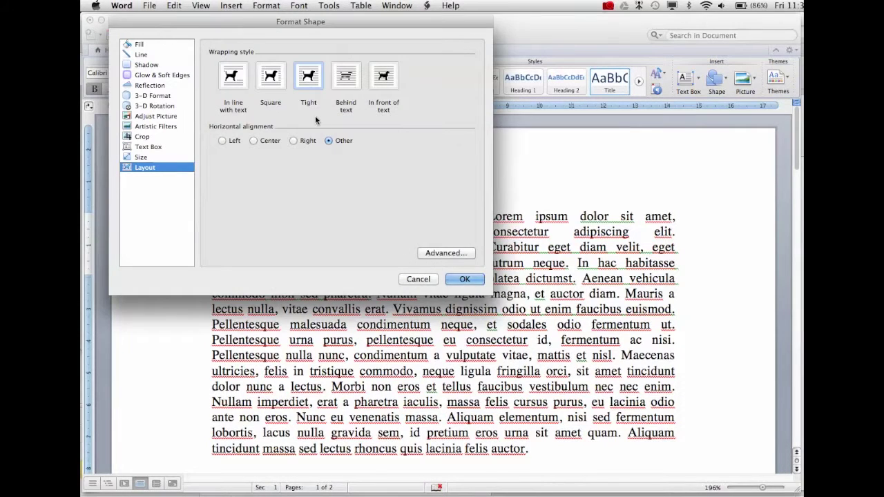
{"action": "left_click", "coordinate": [233, 78]}
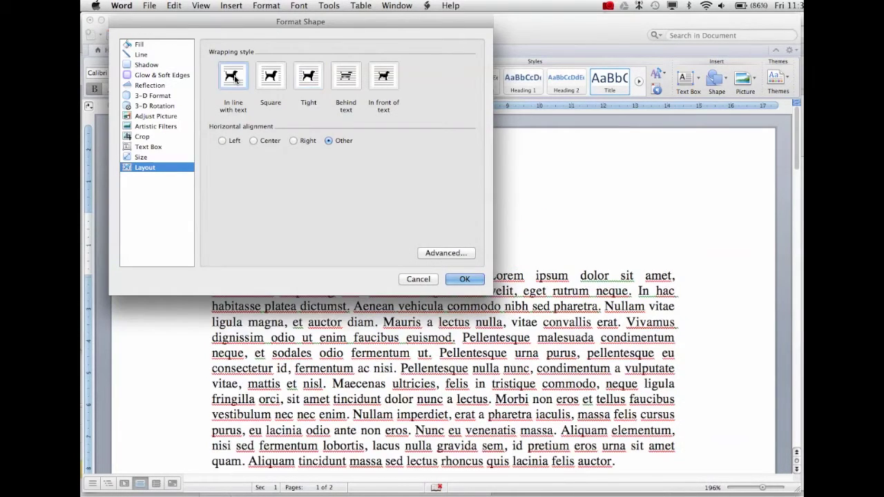
{"action": "left_click", "coordinate": [464, 279]}
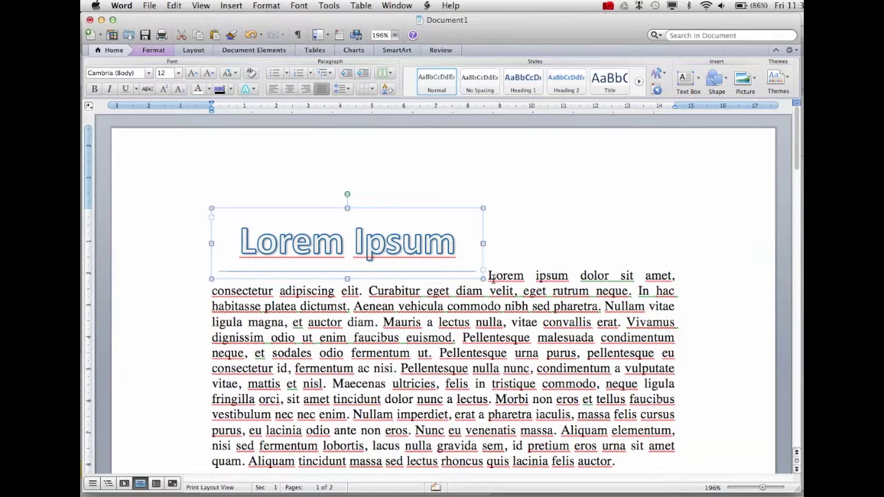
Step: Move the start of the first body paragraph onto its own line below the WordArt title
{"action": "left_click", "coordinate": [492, 277]}
{"action": "key", "text": "Return"}
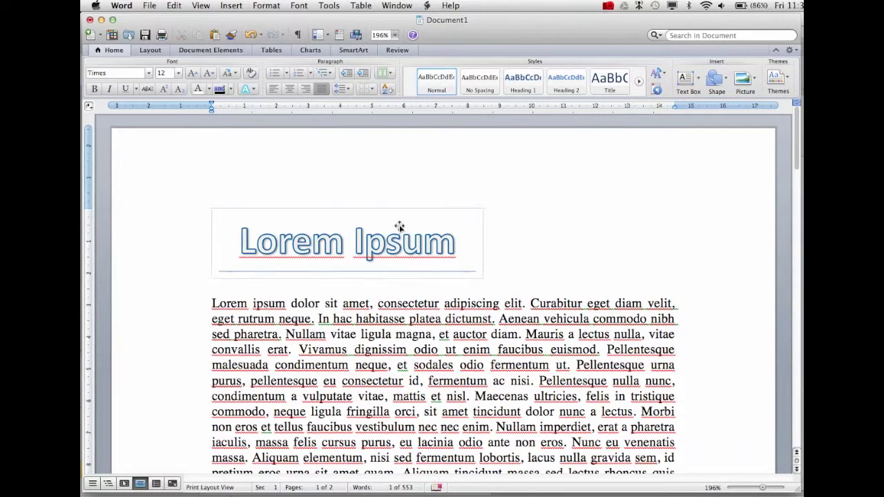
Step: Try the solid dark blue text effect on the WordArt title, and settle on the purple one with a reflection
{"action": "left_click", "coordinate": [400, 226]}
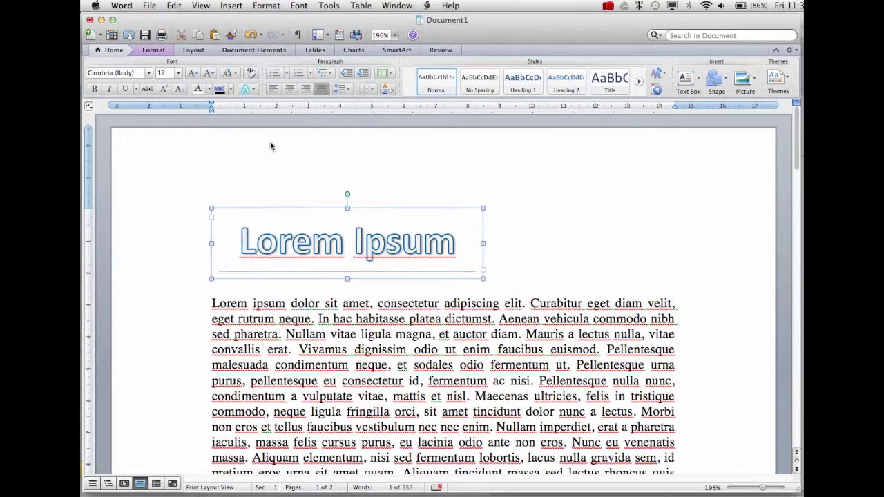
{"action": "left_click", "coordinate": [253, 90]}
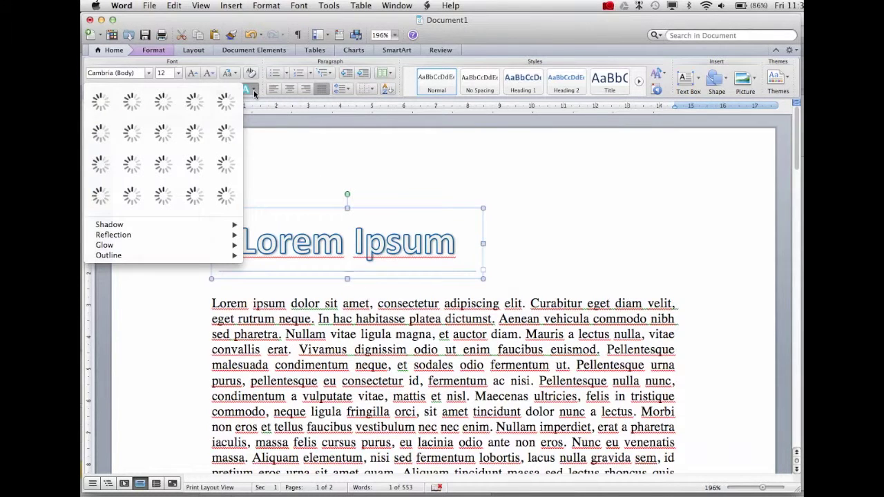
{"action": "left_click", "coordinate": [195, 165]}
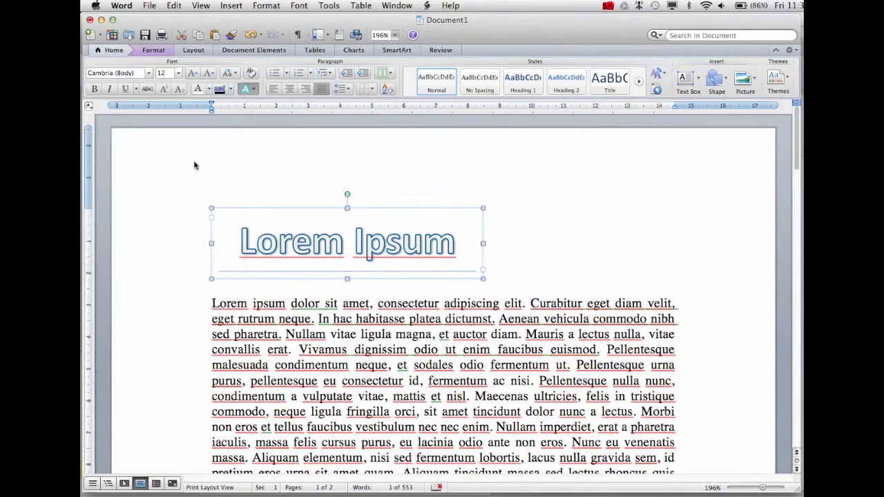
{"action": "left_click", "coordinate": [250, 91]}
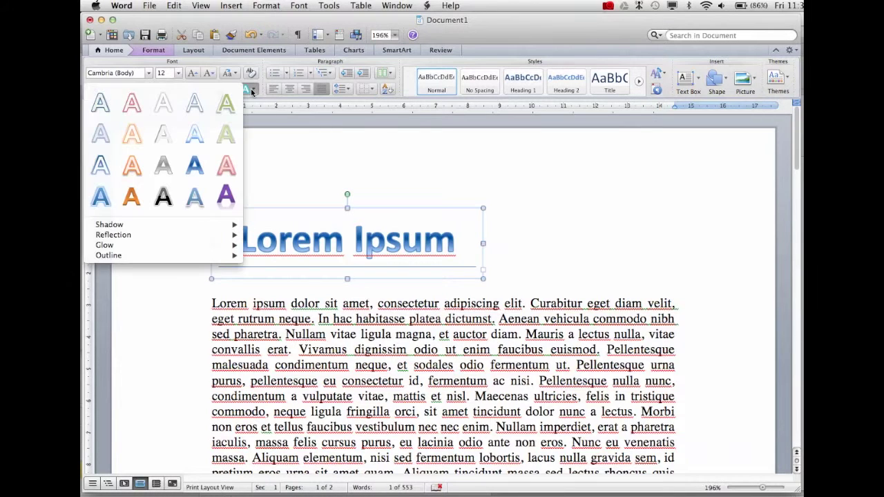
{"action": "left_click", "coordinate": [222, 198]}
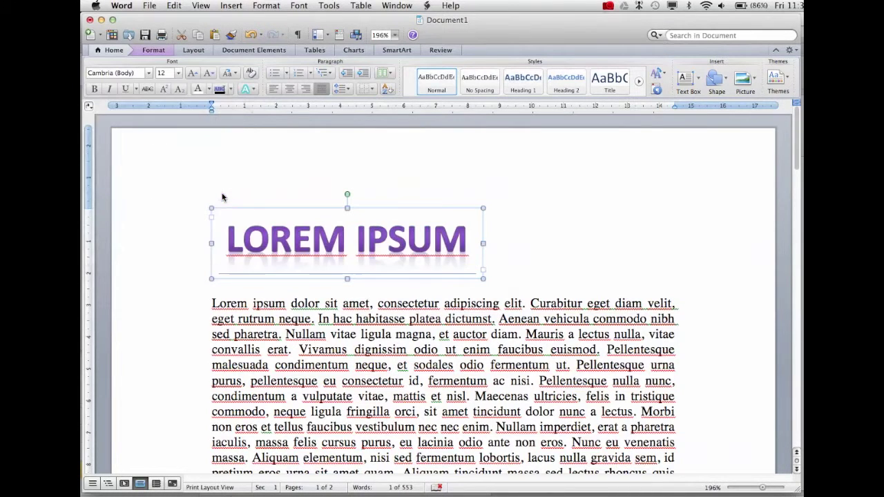
{"action": "left_click", "coordinate": [472, 308]}
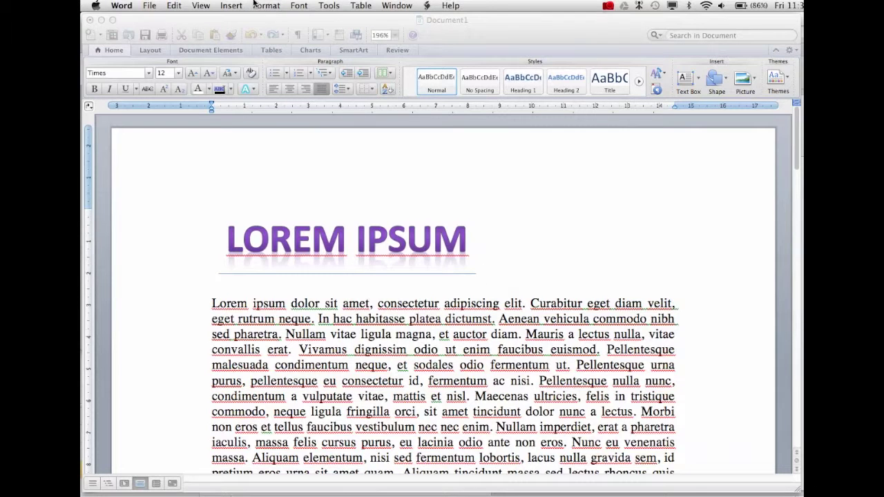
{"action": "left_click", "coordinate": [261, 159]}
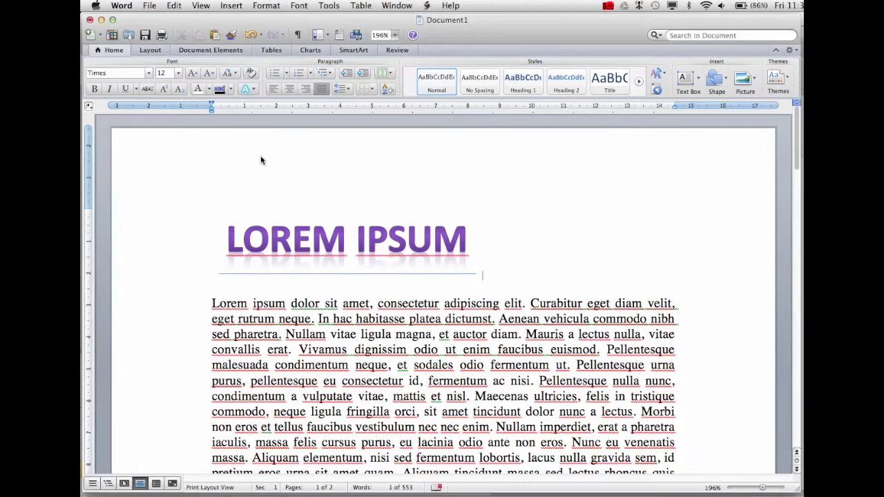
Step: Add two blank lines between the first two body paragraphs and insert a SmartArt cycle diagram of five circles joined by arrows there
{"action": "left_click", "coordinate": [353, 51]}
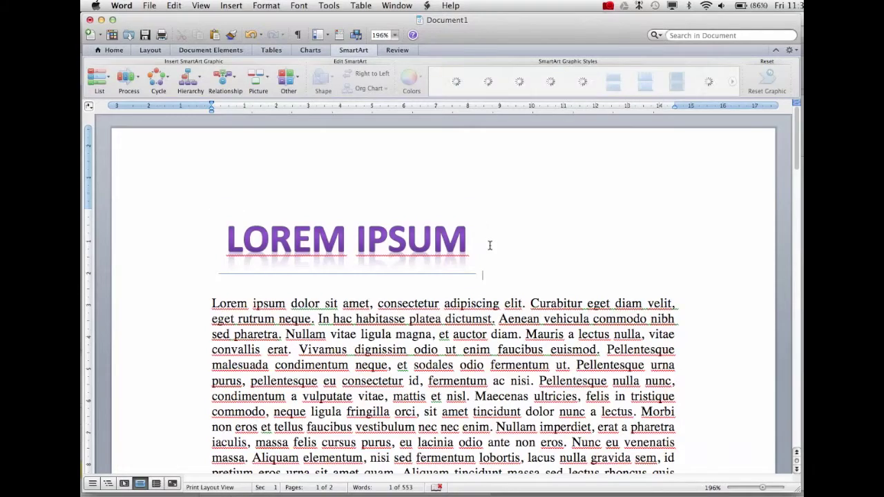
{"action": "scroll", "coordinate": [489, 245], "scroll_direction": "down", "scroll_amount": 2}
{"action": "scroll", "coordinate": [490, 245], "scroll_direction": "down", "scroll_amount": 3}
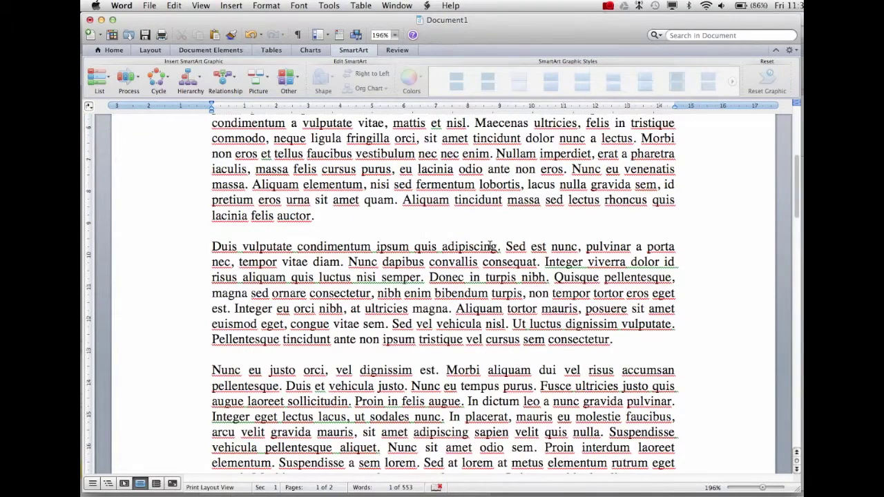
{"action": "key", "text": "Return"}
{"action": "key", "text": "Return"}
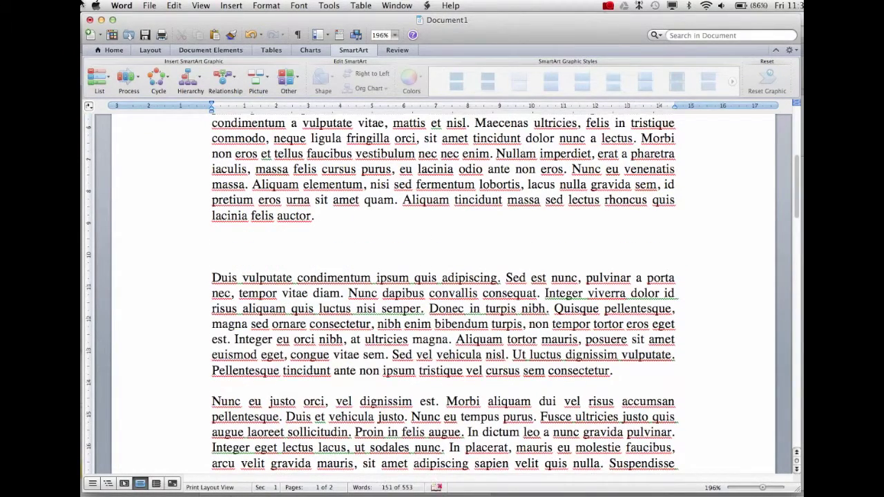
{"action": "left_click", "coordinate": [159, 81]}
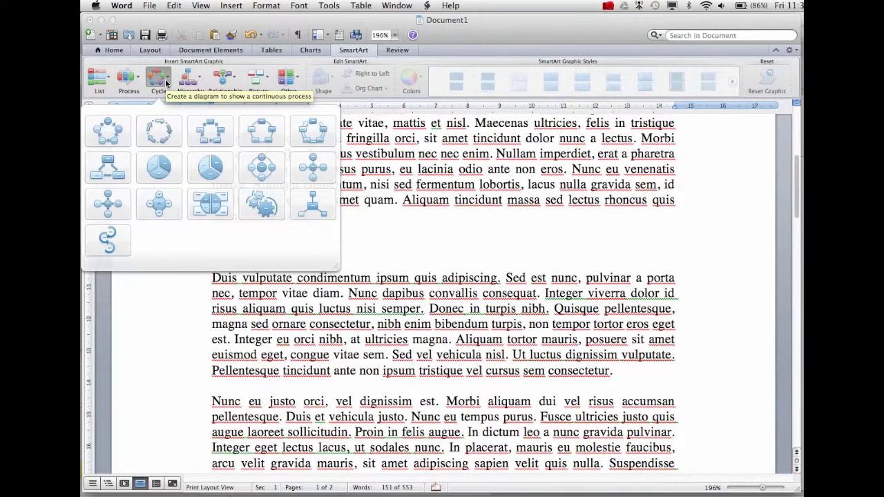
{"action": "left_click", "coordinate": [108, 132]}
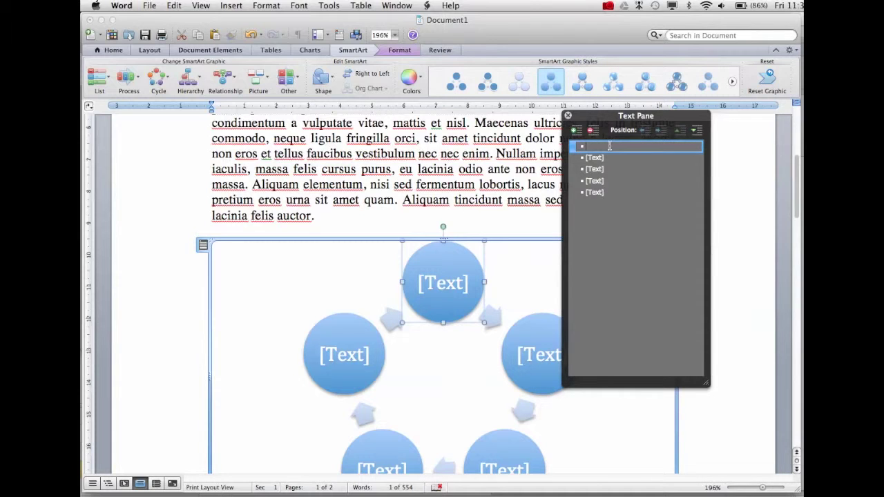
Step: Label the cycle's circles "define", "plan", "execute" and "evaluate" in order, and remove the unused fifth circle
{"action": "type", "text": "d"}
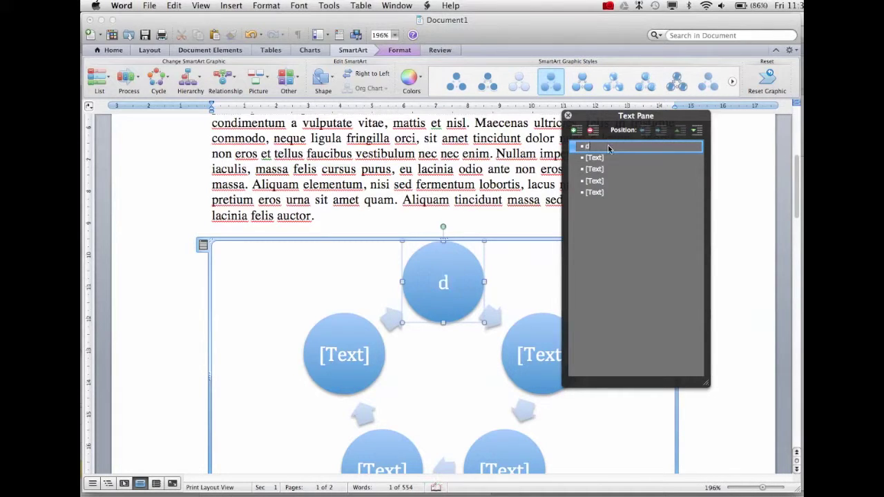
{"action": "type", "text": "efine"}
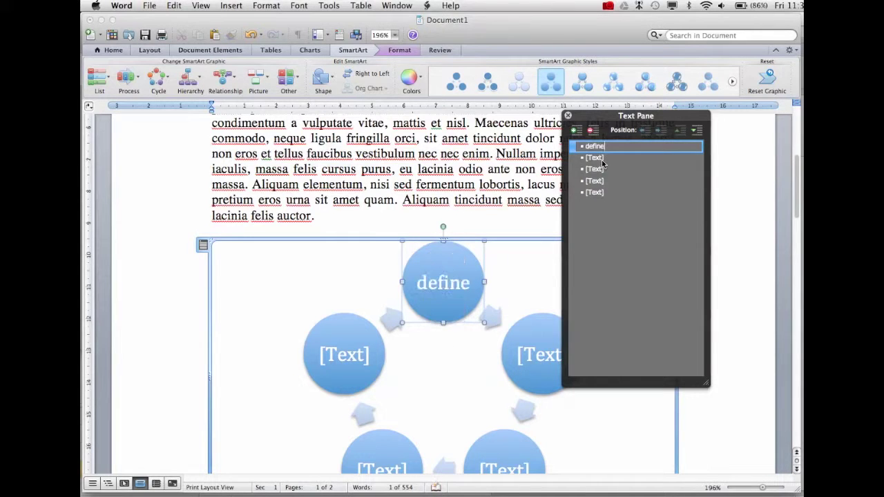
{"action": "left_click", "coordinate": [601, 159]}
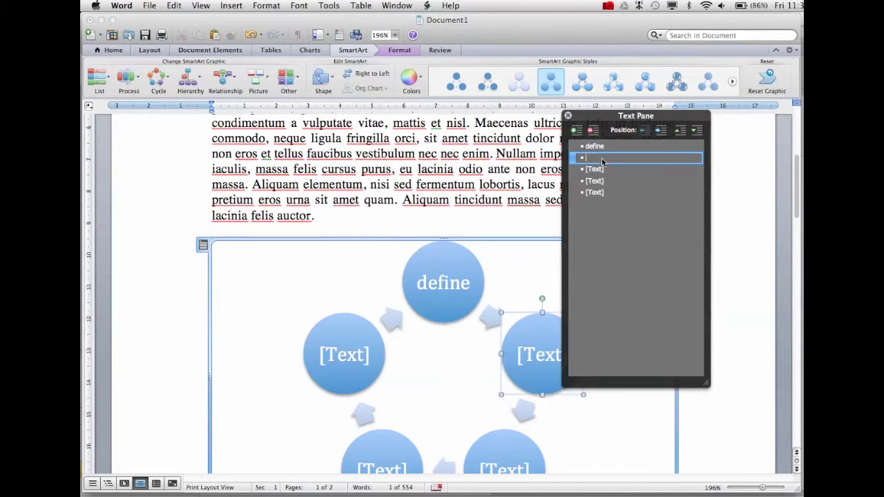
{"action": "type", "text": "plan"}
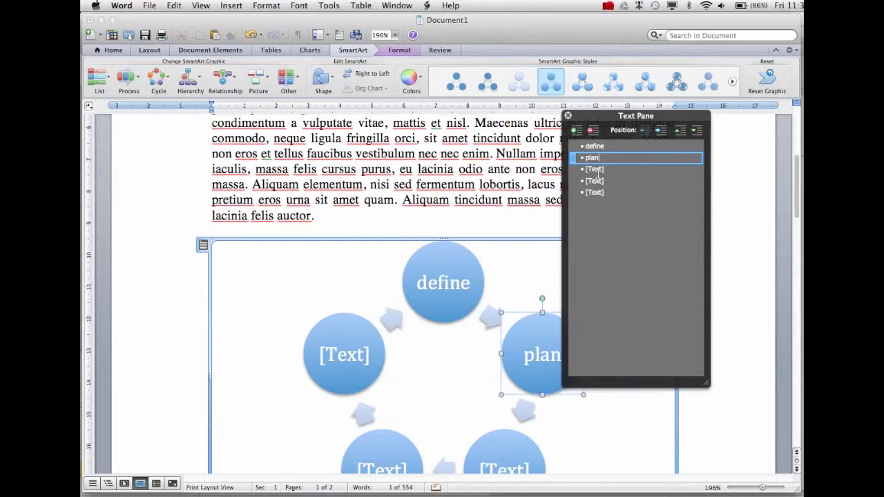
{"action": "left_click", "coordinate": [598, 173]}
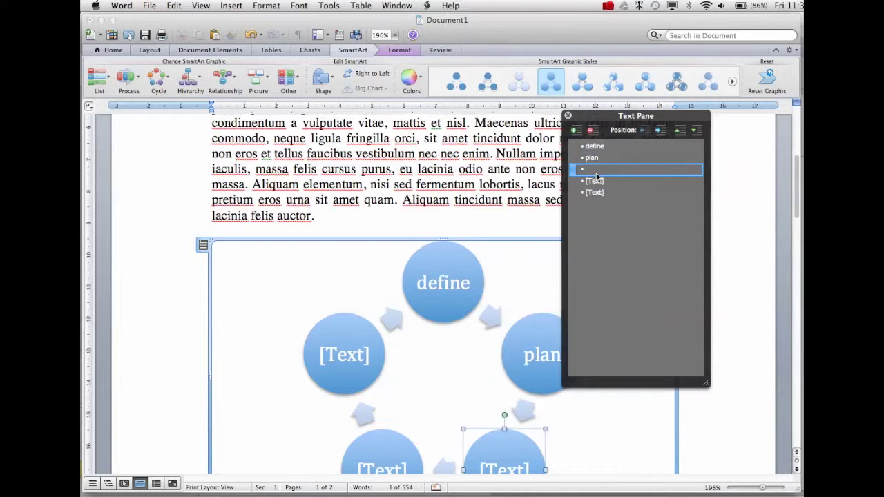
{"action": "type", "text": "execute"}
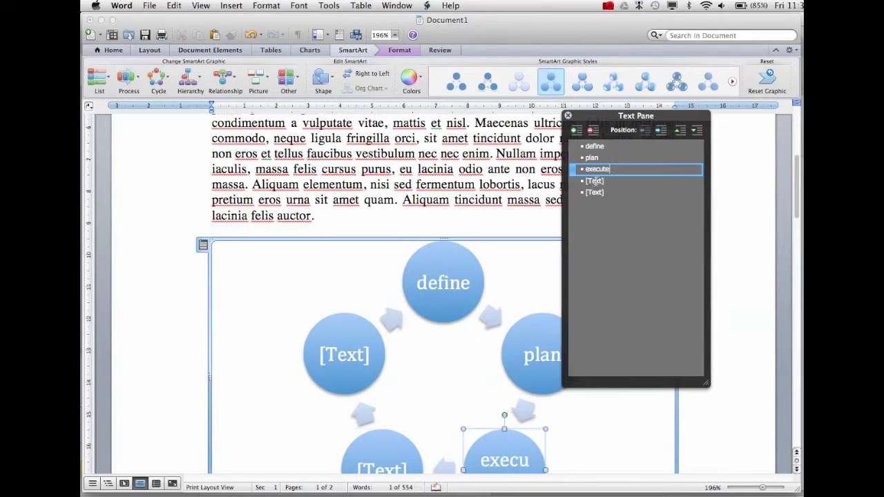
{"action": "left_click", "coordinate": [595, 183]}
{"action": "type", "text": "Evaluate"}
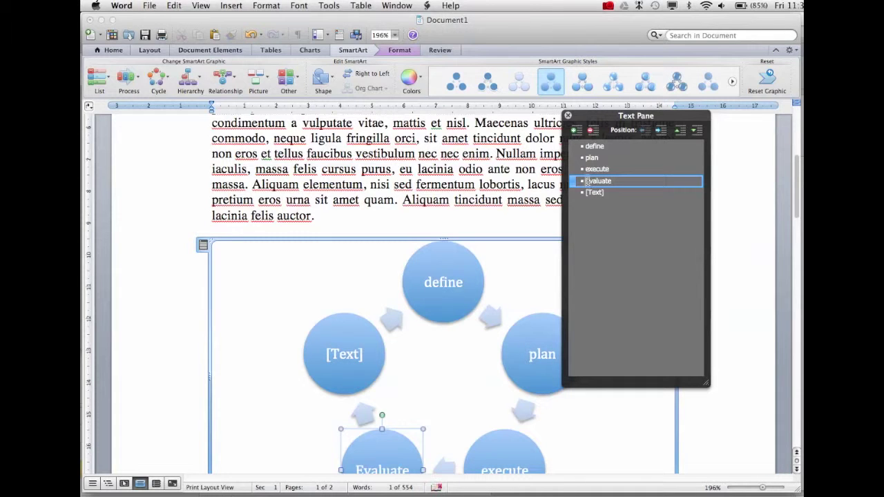
{"action": "type", "text": "e"}
{"action": "left_click", "coordinate": [601, 195]}
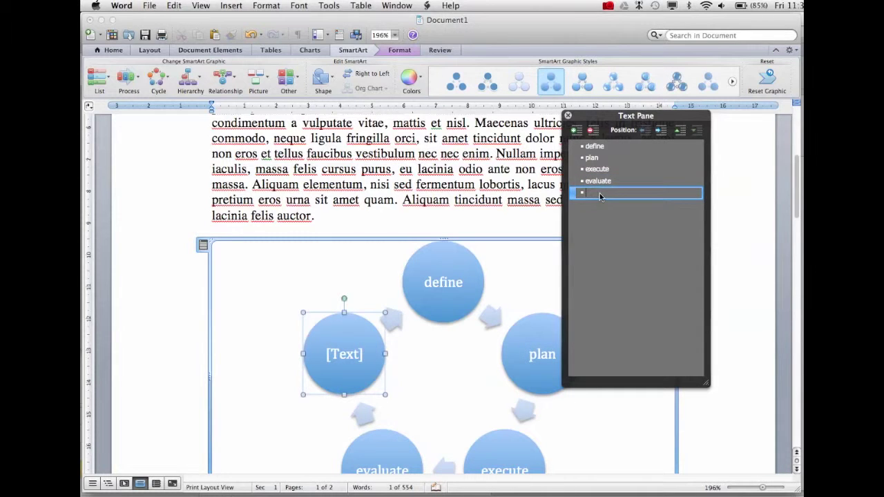
{"action": "key", "text": "BackSpace"}
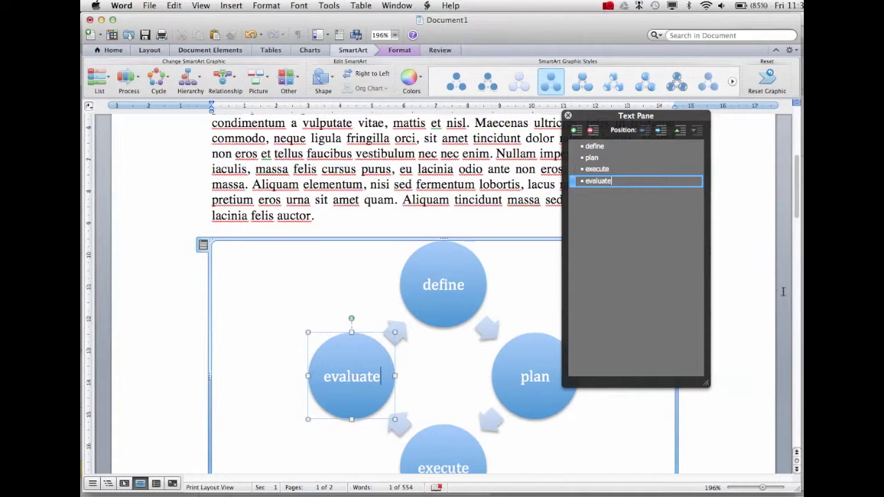
Step: Close the diagram's text pane and shrink the cycle diagram proportionally to about 10 cm wide
{"action": "left_click", "coordinate": [568, 116]}
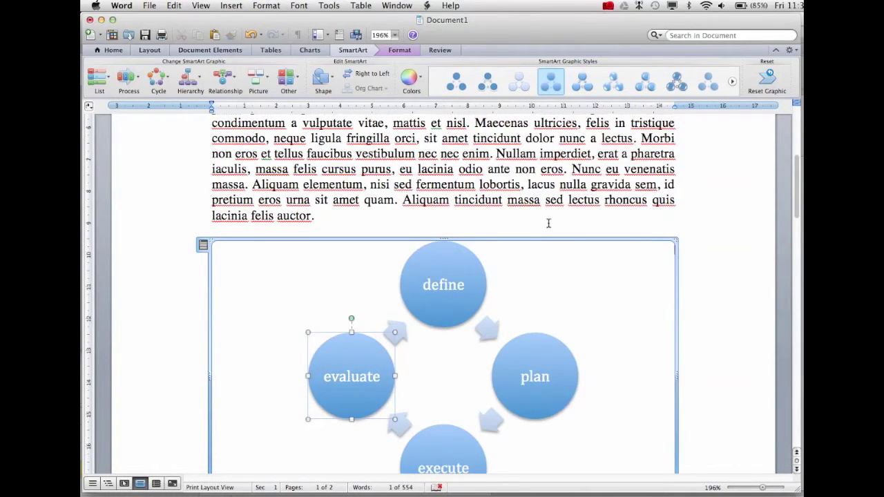
{"action": "scroll", "coordinate": [548, 221], "scroll_direction": "down", "scroll_amount": 10}
{"action": "scroll", "coordinate": [553, 227], "scroll_direction": "up", "scroll_amount": 5}
{"action": "scroll", "coordinate": [553, 227], "scroll_direction": "up", "scroll_amount": 5}
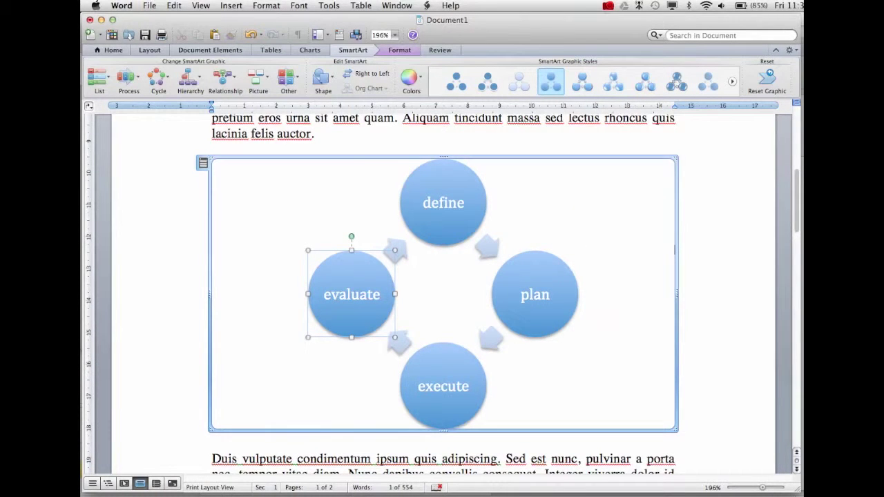
{"action": "left_click_drag", "start_coordinate": [674, 431], "coordinate": [530, 334]}
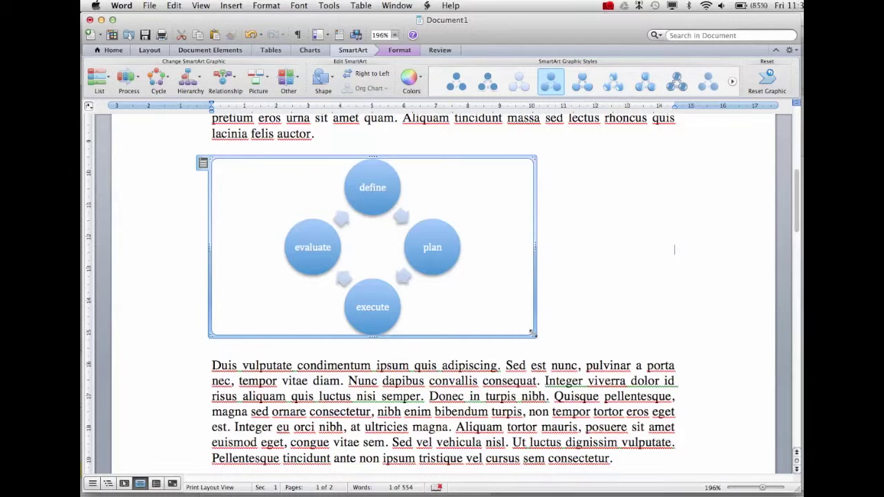
Step: Set the cycle diagram's wrapping style to Square so the body text flows around it
{"action": "right_click", "coordinate": [466, 302]}
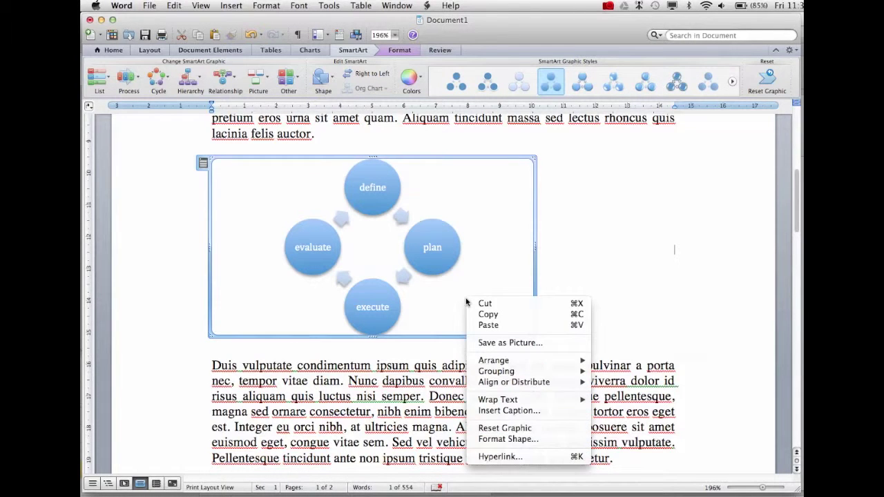
{"action": "left_click", "coordinate": [507, 439]}
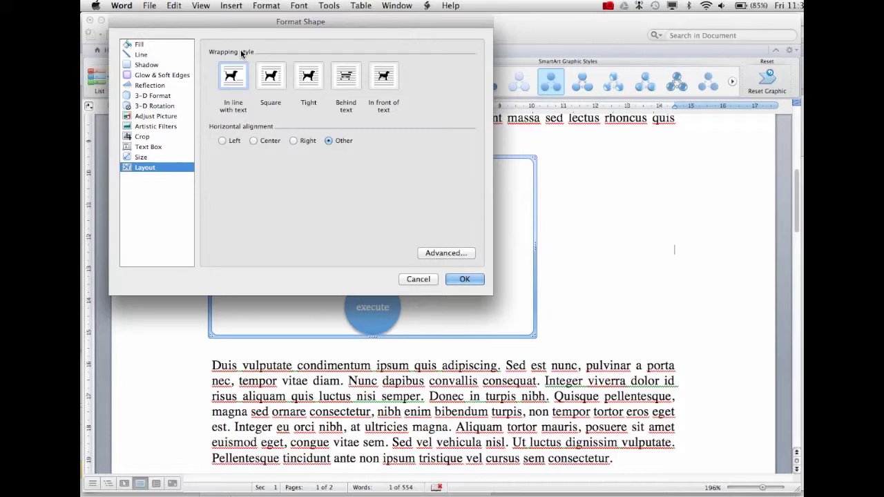
{"action": "left_click", "coordinate": [270, 76]}
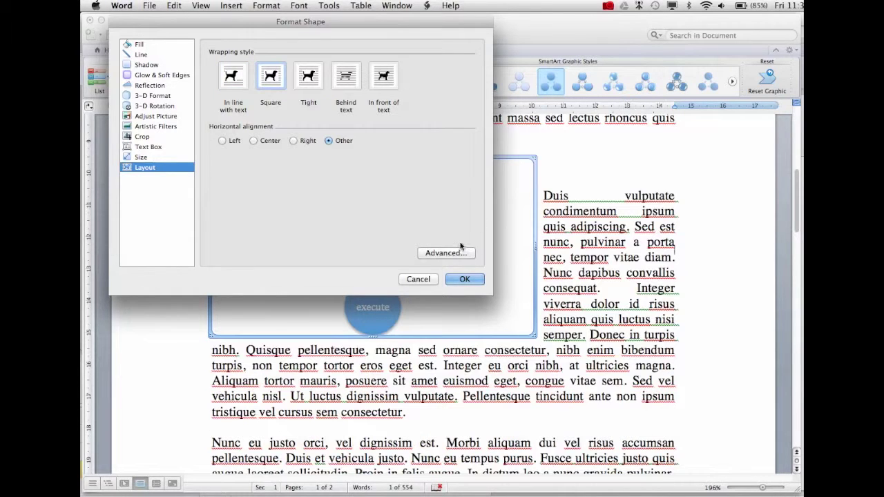
{"action": "left_click", "coordinate": [454, 279]}
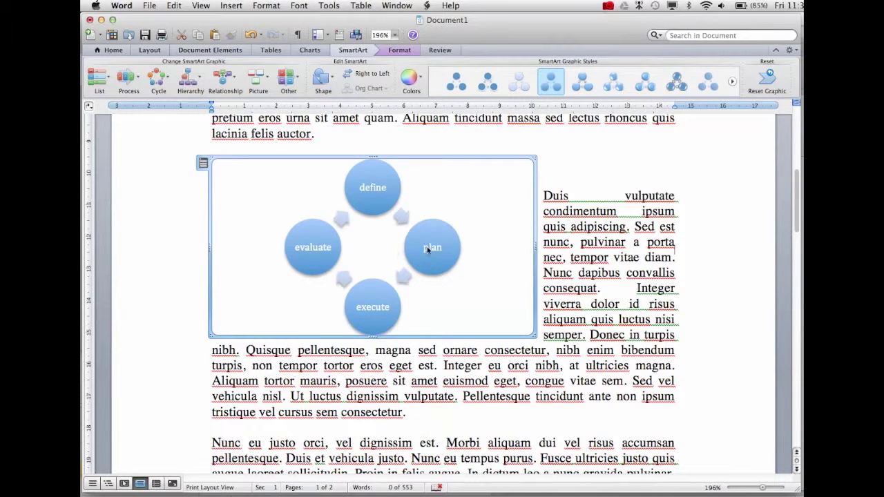
Step: Move the cycle diagram to the right side of the second body paragraph, slightly past the text margin, and deselect it
{"action": "left_click_drag", "start_coordinate": [470, 159], "coordinate": [633, 191]}
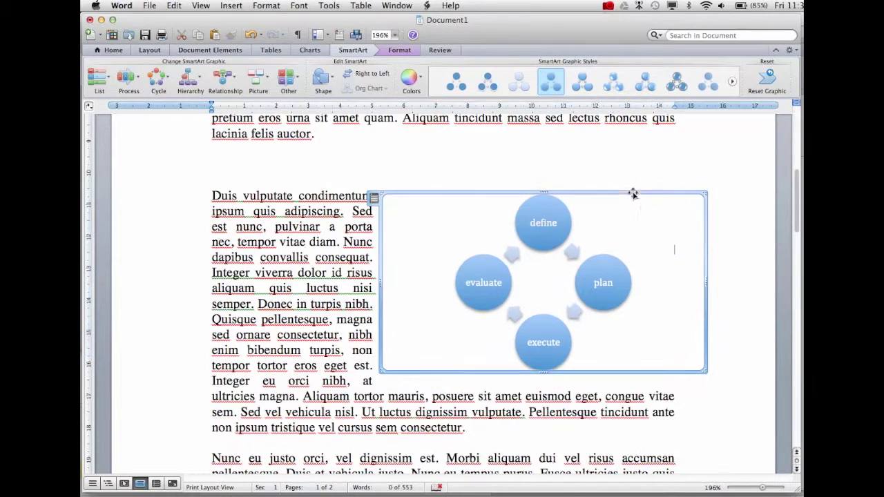
{"action": "left_click", "coordinate": [653, 172]}
{"action": "scroll", "coordinate": [653, 176], "scroll_direction": "up", "scroll_amount": 10}
{"action": "scroll", "coordinate": [653, 176], "scroll_direction": "down", "scroll_amount": 11}
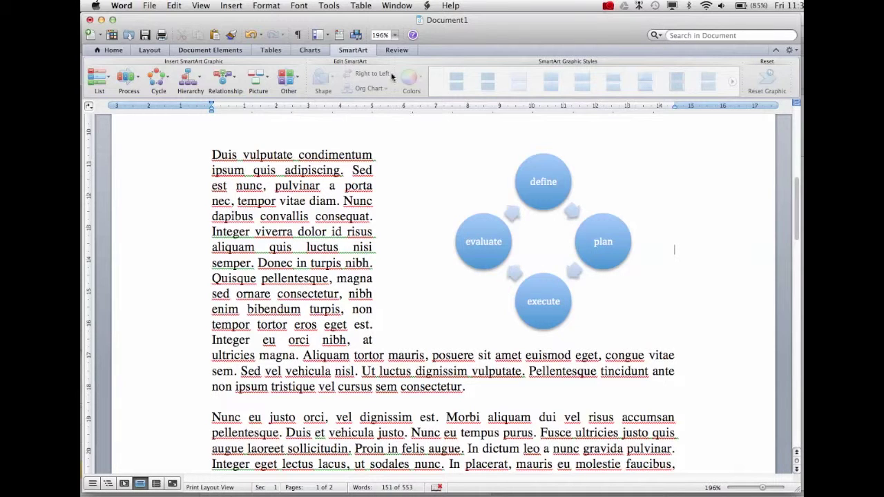
{"action": "left_click", "coordinate": [307, 52]}
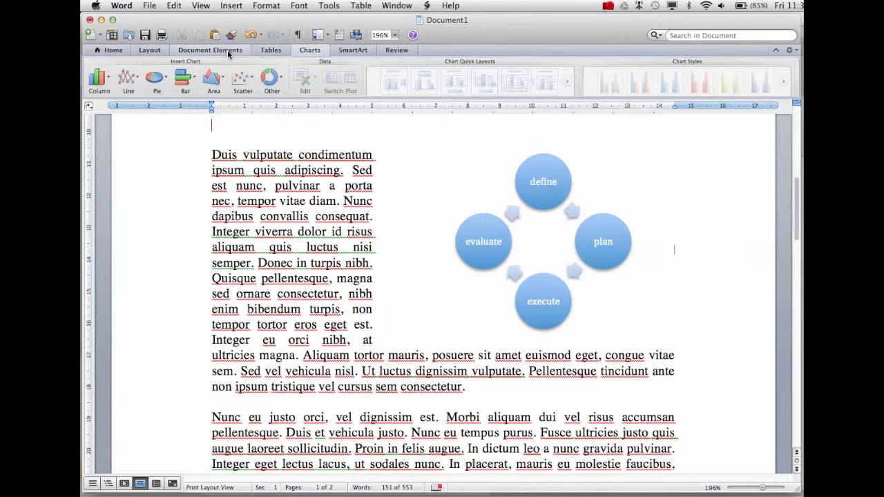
{"action": "left_click", "coordinate": [277, 5]}
{"action": "left_click", "coordinate": [280, 4]}
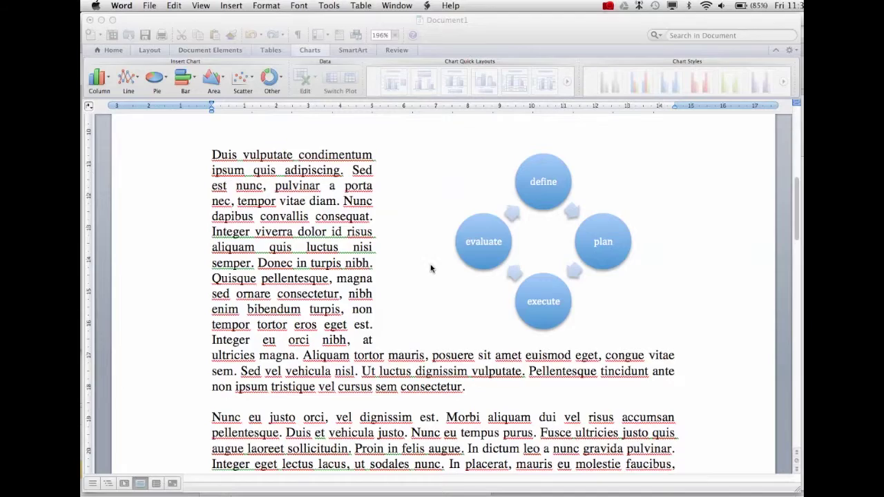
{"action": "scroll", "coordinate": [430, 267], "scroll_direction": "up", "scroll_amount": 10}
{"action": "scroll", "coordinate": [430, 265], "scroll_direction": "up", "scroll_amount": 3}
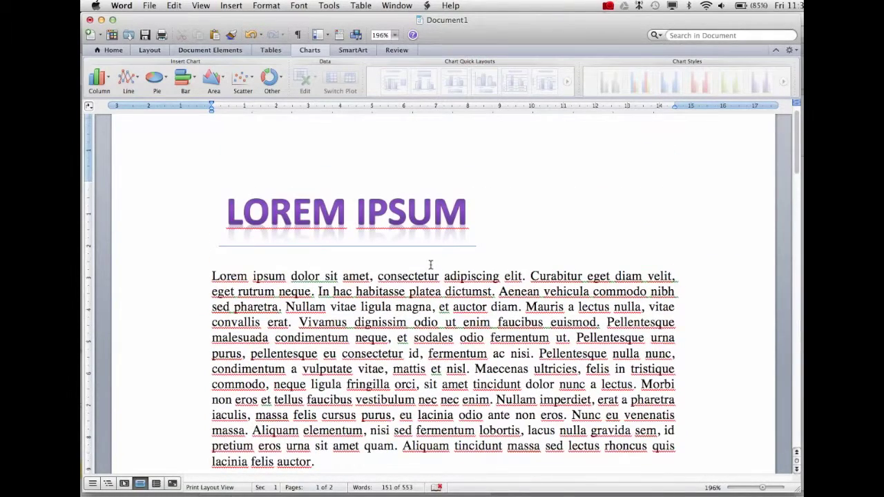
{"action": "left_click", "coordinate": [262, 5]}
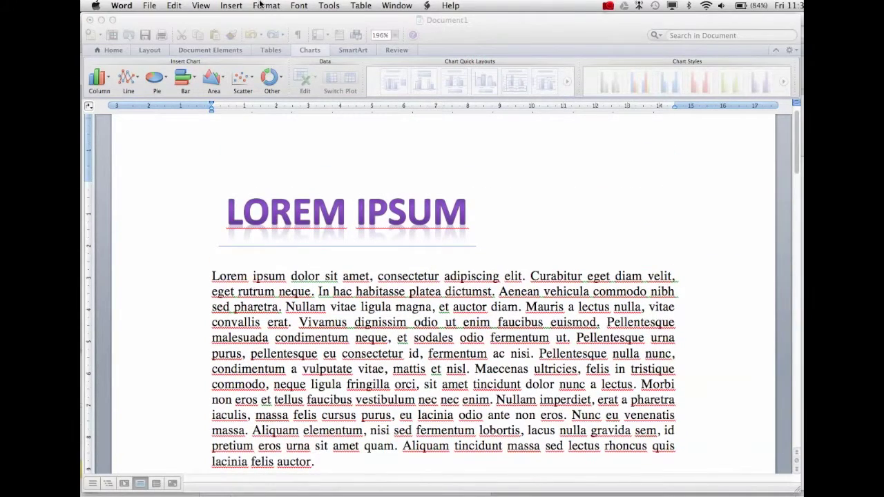
{"action": "left_click", "coordinate": [260, 4]}
{"action": "left_click", "coordinate": [260, 4]}
{"action": "left_click", "coordinate": [167, 203]}
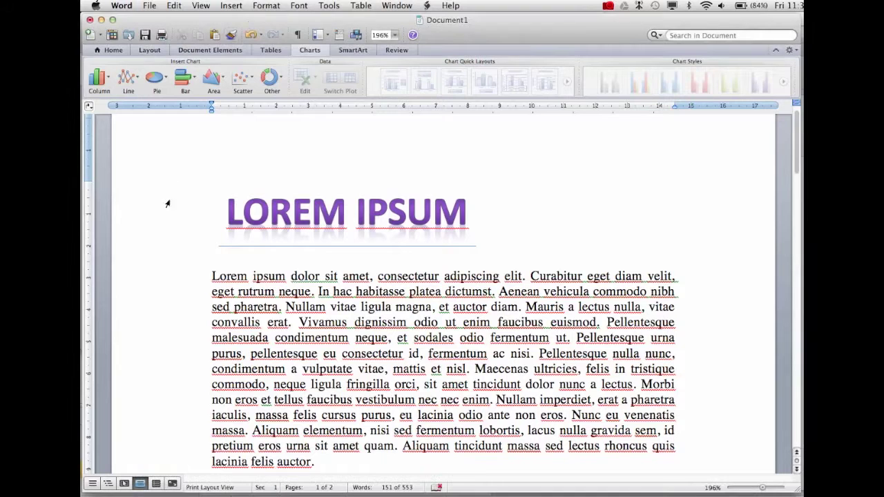
Step: Apply a 3 pt box page border in a thick multi-line style to the whole document and look over the pages
{"action": "left_click", "coordinate": [266, 5]}
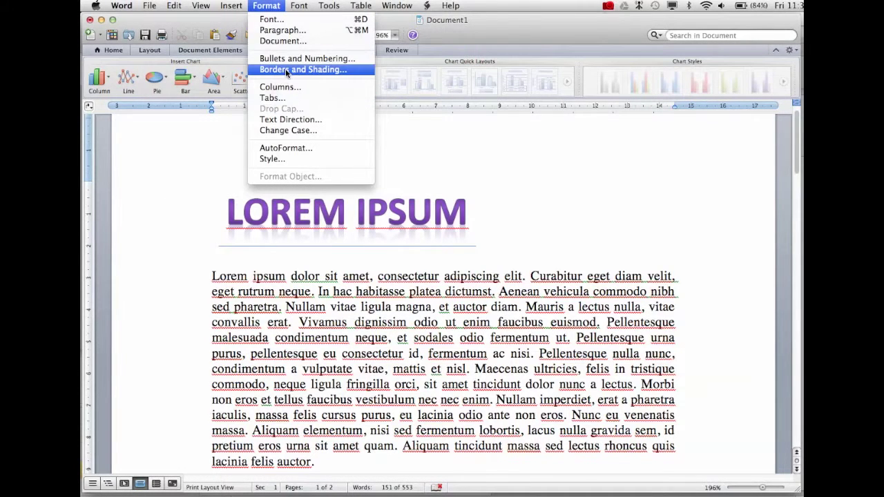
{"action": "left_click", "coordinate": [288, 70]}
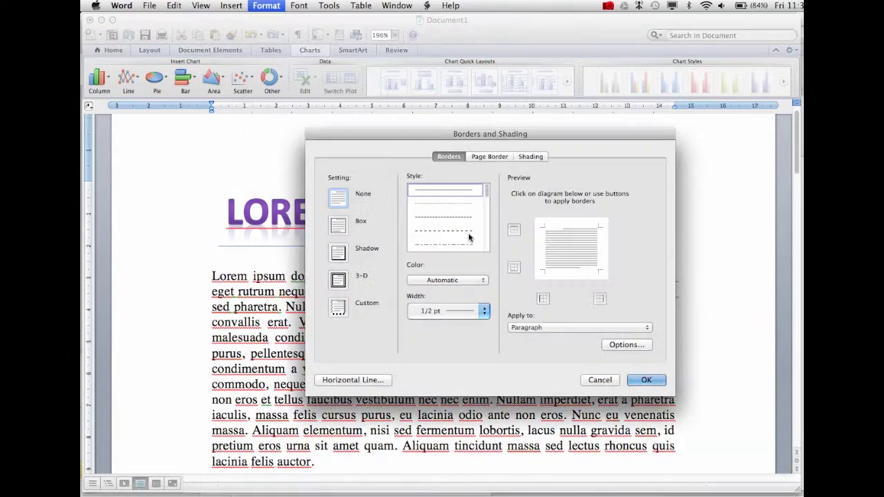
{"action": "left_click", "coordinate": [498, 156]}
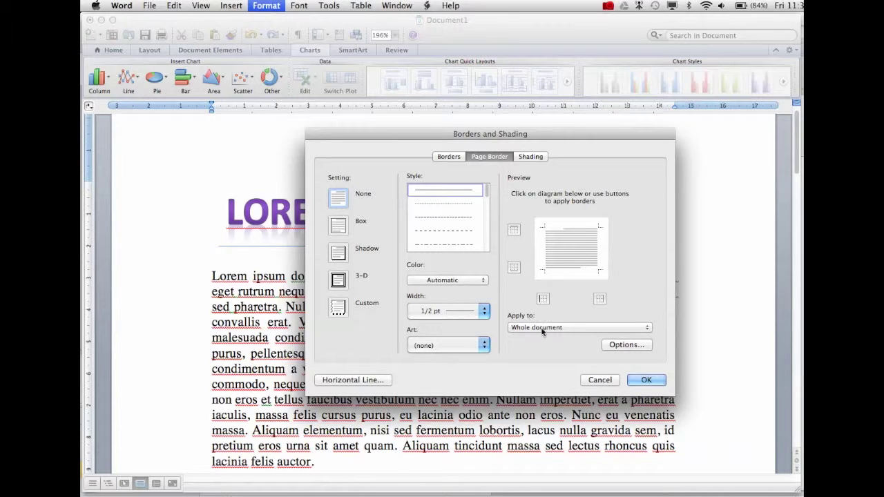
{"action": "scroll", "coordinate": [471, 239], "scroll_direction": "down", "scroll_amount": 3}
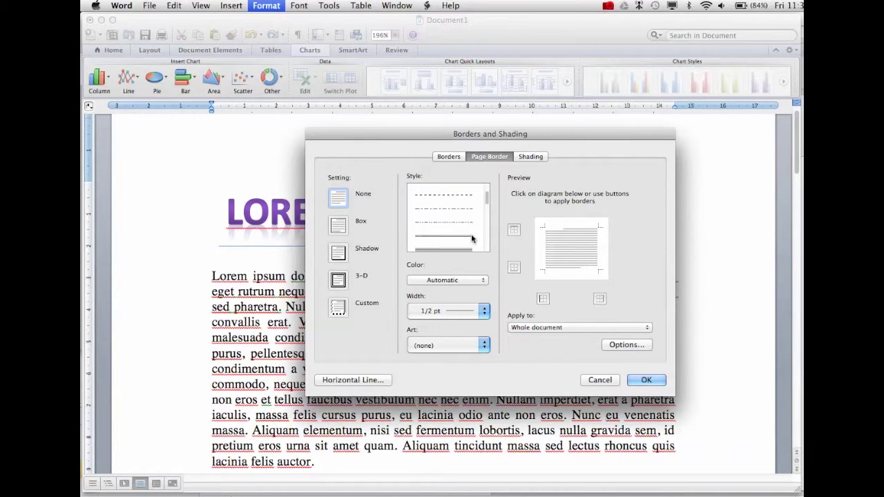
{"action": "scroll", "coordinate": [472, 238], "scroll_direction": "down", "scroll_amount": 2}
{"action": "left_click", "coordinate": [467, 226]}
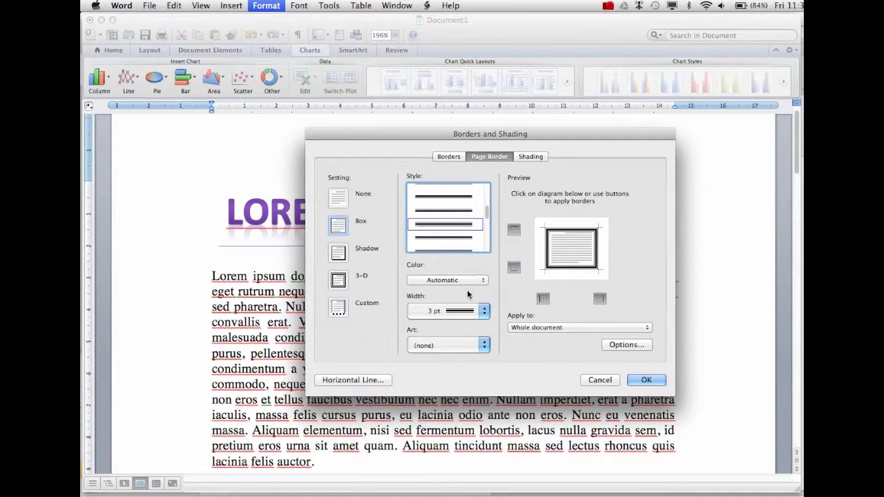
{"action": "left_click", "coordinate": [631, 379]}
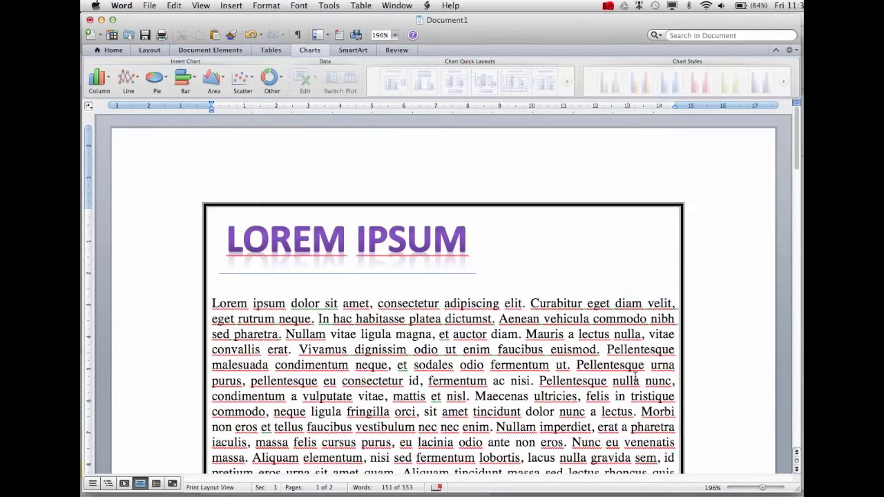
{"action": "scroll", "coordinate": [634, 377], "scroll_direction": "down", "scroll_amount": 15}
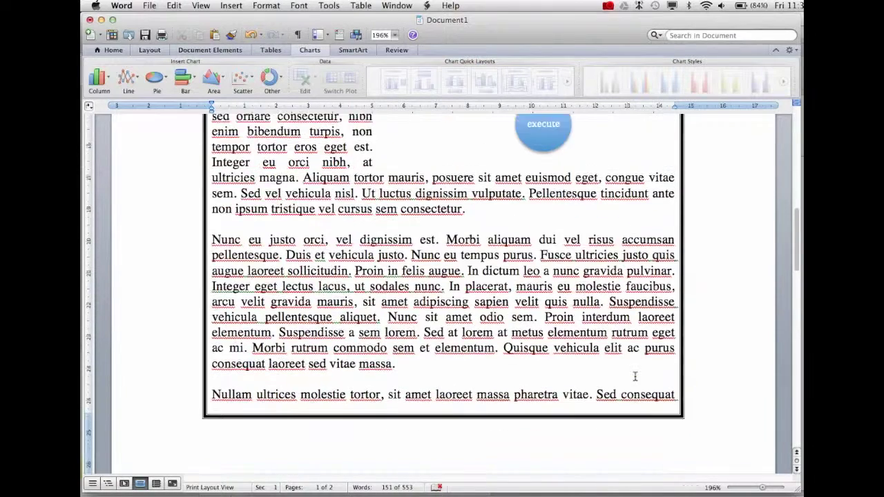
{"action": "scroll", "coordinate": [634, 377], "scroll_direction": "up", "scroll_amount": 7}
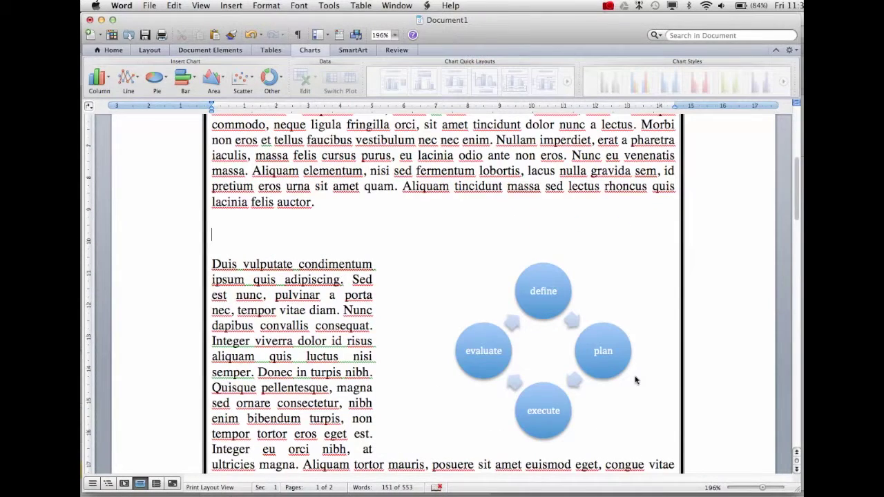
Step: Reopen the page border settings and examine the choices for where it applies and its margin options
{"action": "left_click", "coordinate": [272, 6]}
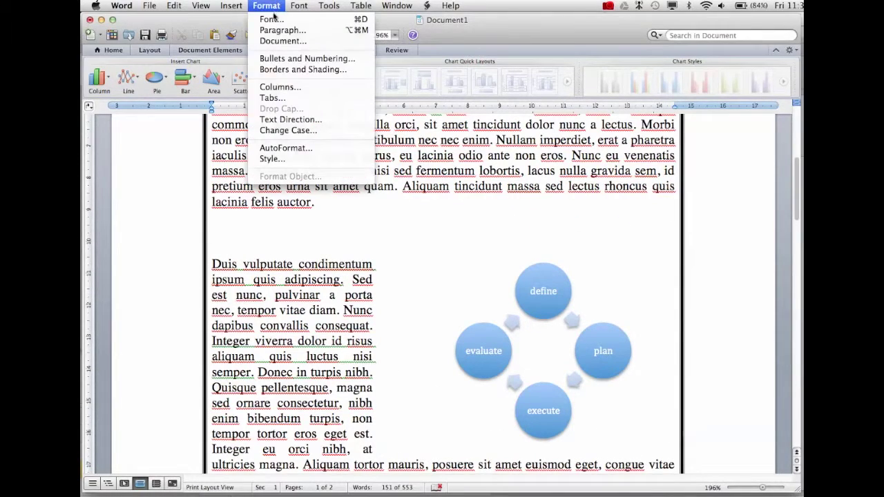
{"action": "left_click", "coordinate": [274, 69]}
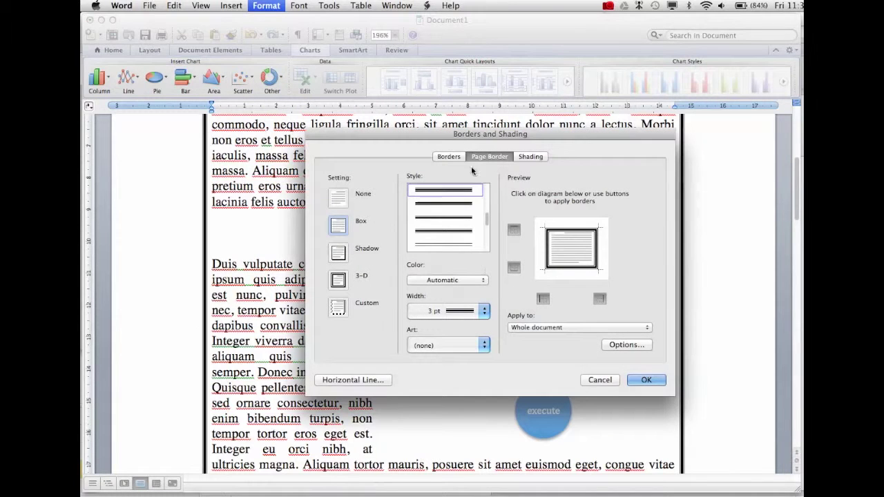
{"action": "left_click", "coordinate": [620, 331]}
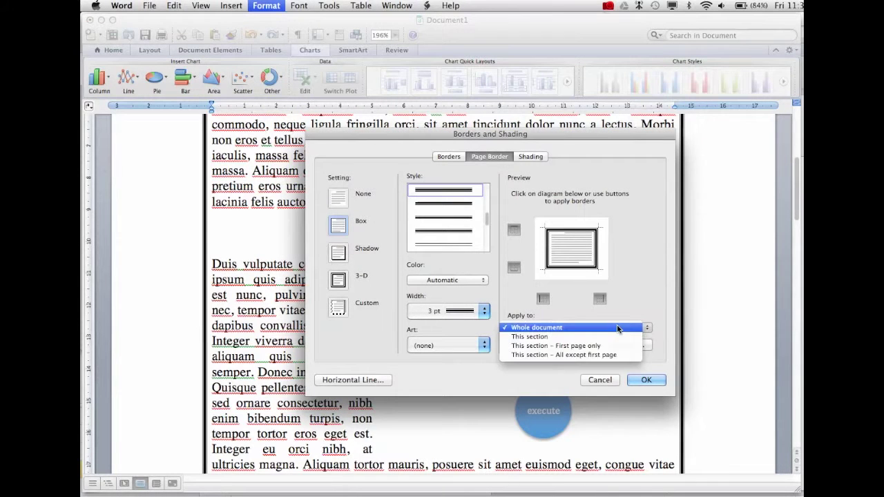
{"action": "left_click", "coordinate": [633, 292]}
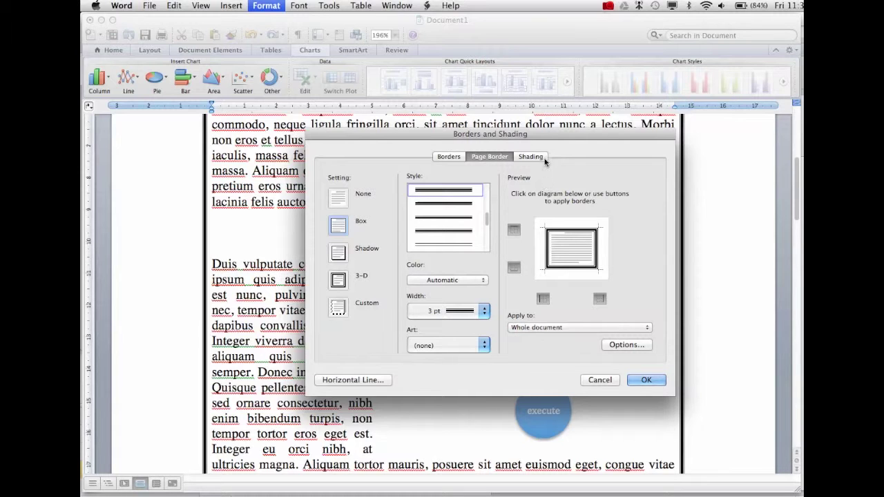
{"action": "left_click", "coordinate": [608, 345]}
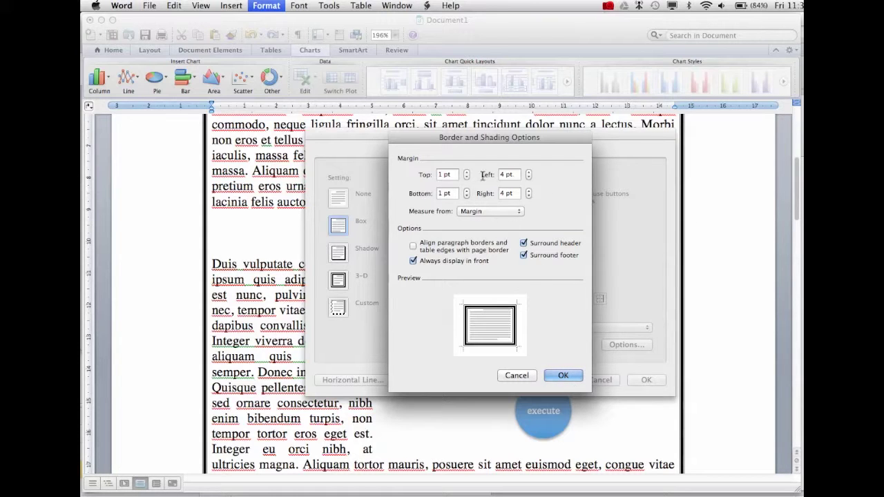
{"action": "left_click", "coordinate": [558, 374]}
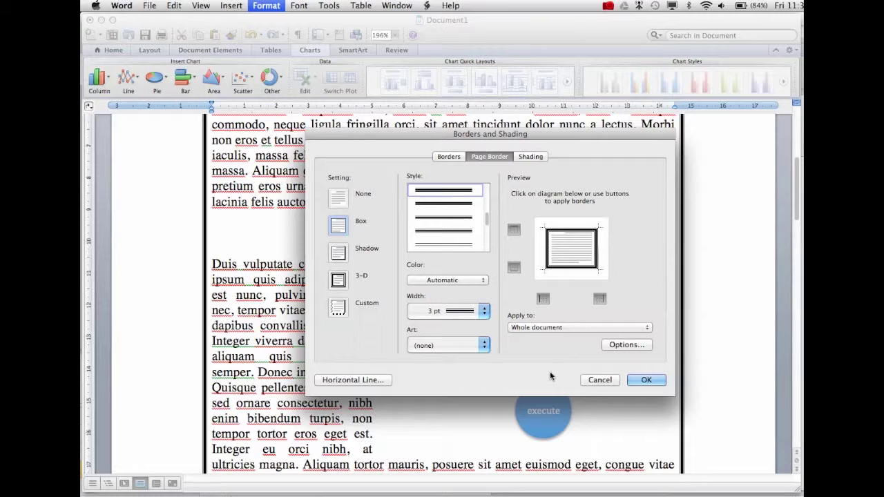
Step: Change the whole document's page border to the red hearts art and check it along the pages
{"action": "left_click", "coordinate": [446, 345]}
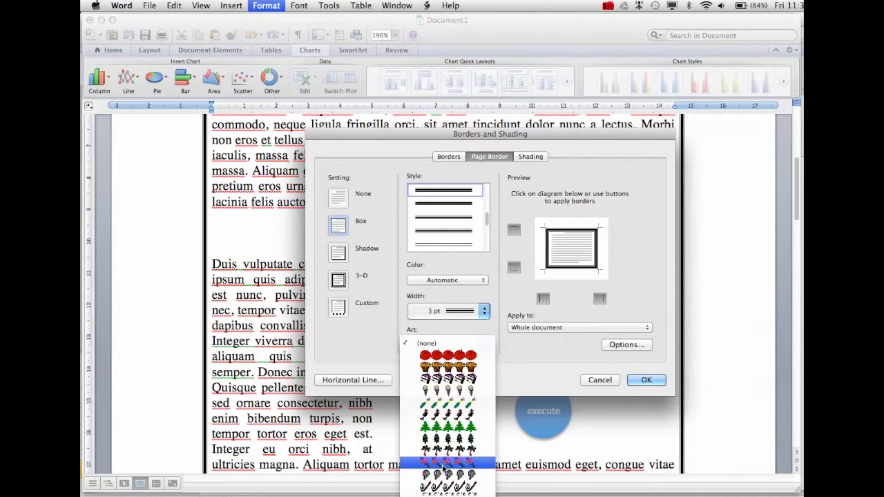
{"action": "scroll", "coordinate": [444, 460], "scroll_direction": "down", "scroll_amount": 4}
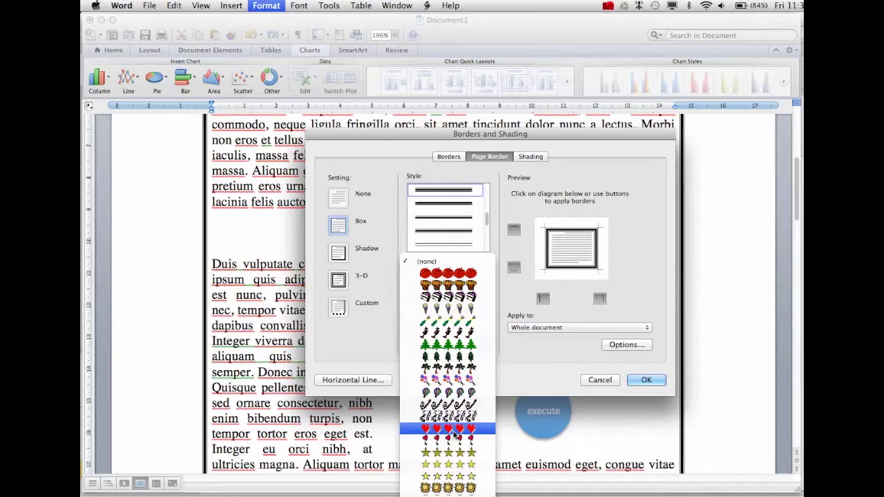
{"action": "left_click", "coordinate": [455, 435]}
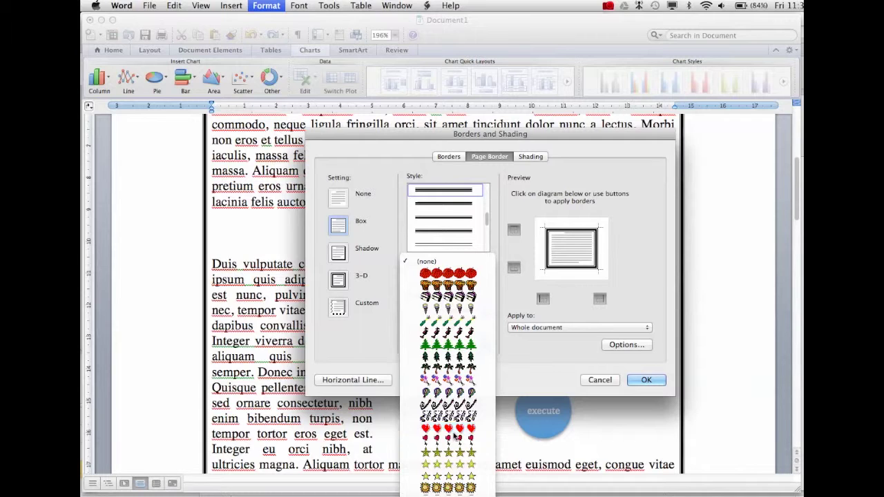
{"action": "left_click", "coordinate": [643, 380]}
{"action": "scroll", "coordinate": [639, 382], "scroll_direction": "up", "scroll_amount": 7}
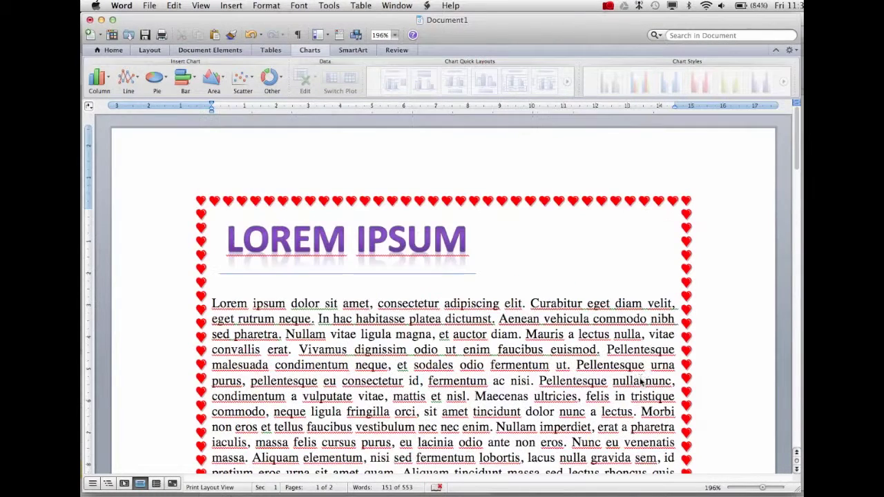
{"action": "scroll", "coordinate": [639, 381], "scroll_direction": "down", "scroll_amount": 6}
{"action": "scroll", "coordinate": [639, 382], "scroll_direction": "up", "scroll_amount": 6}
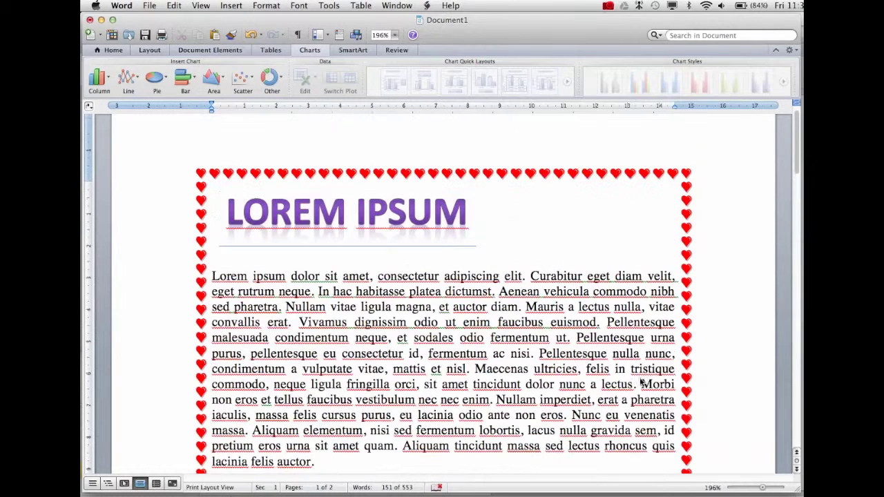
{"action": "left_click", "coordinate": [228, 6]}
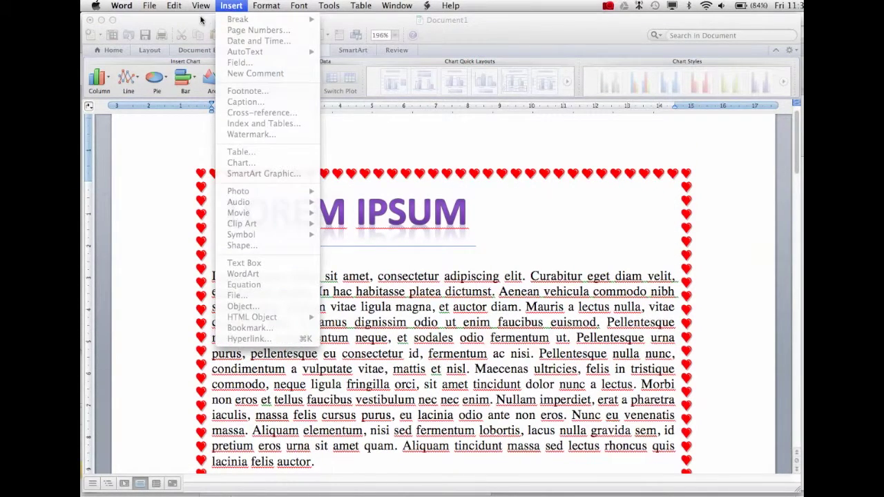
{"action": "left_click", "coordinate": [201, 20]}
{"action": "left_click", "coordinate": [231, 6]}
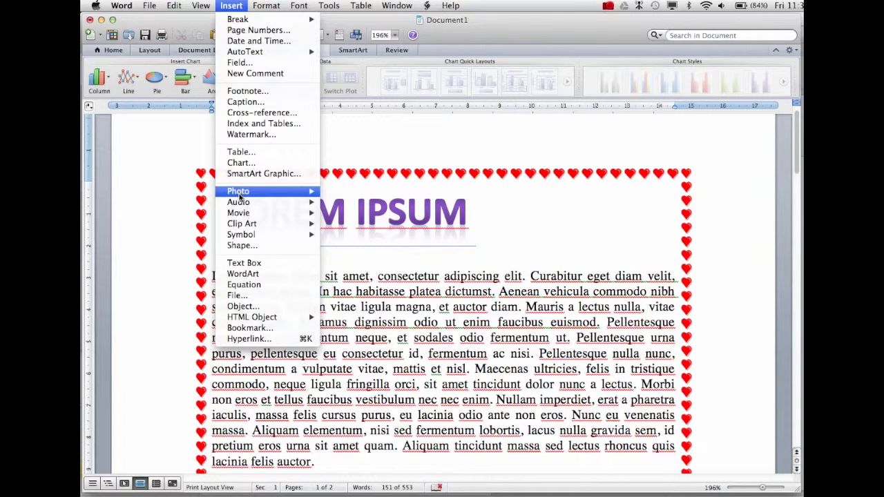
{"action": "left_click", "coordinate": [242, 226]}
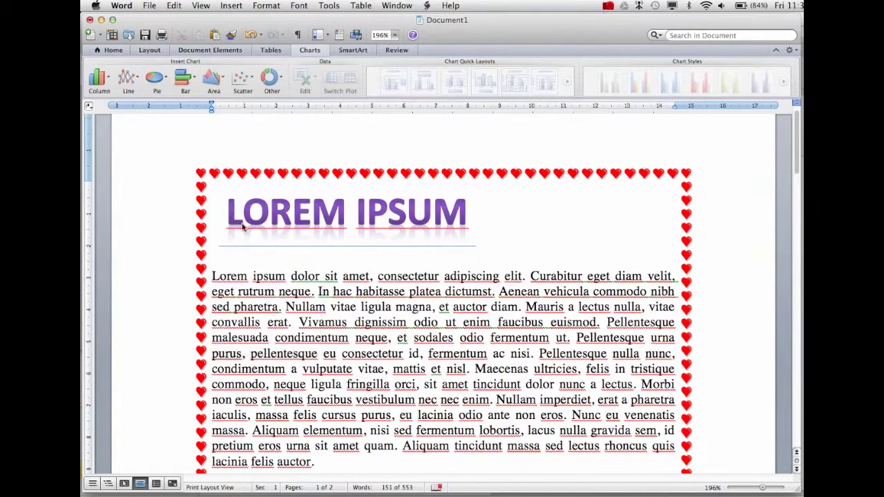
{"action": "left_click", "coordinate": [318, 490]}
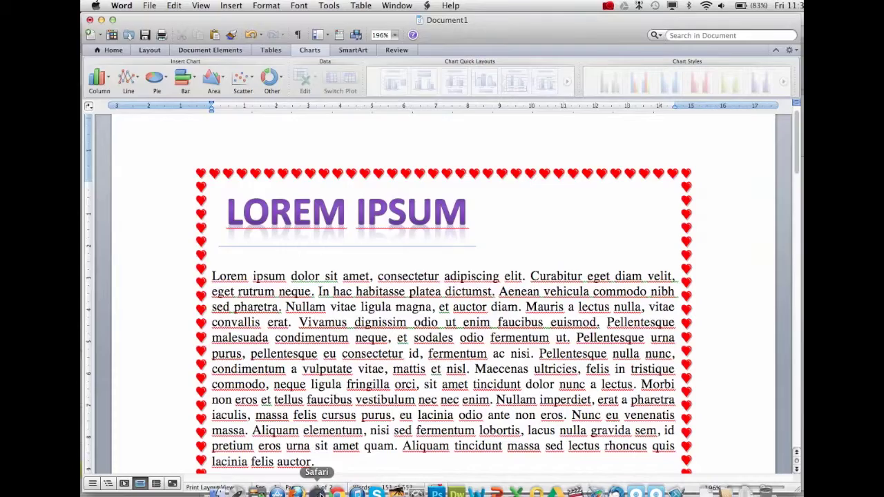
{"action": "scroll", "coordinate": [364, 76], "scroll_direction": "up", "scroll_amount": 5}
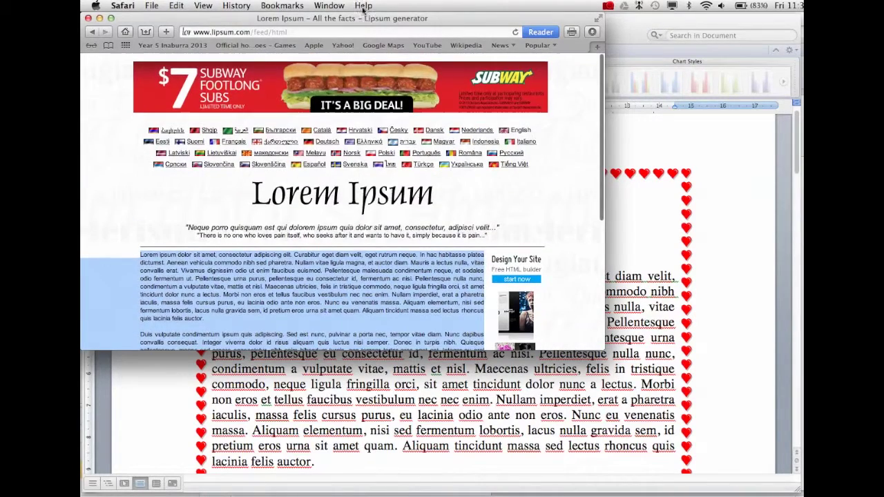
{"action": "left_click", "coordinate": [314, 34]}
{"action": "type", "text": "www.google.com.au"}
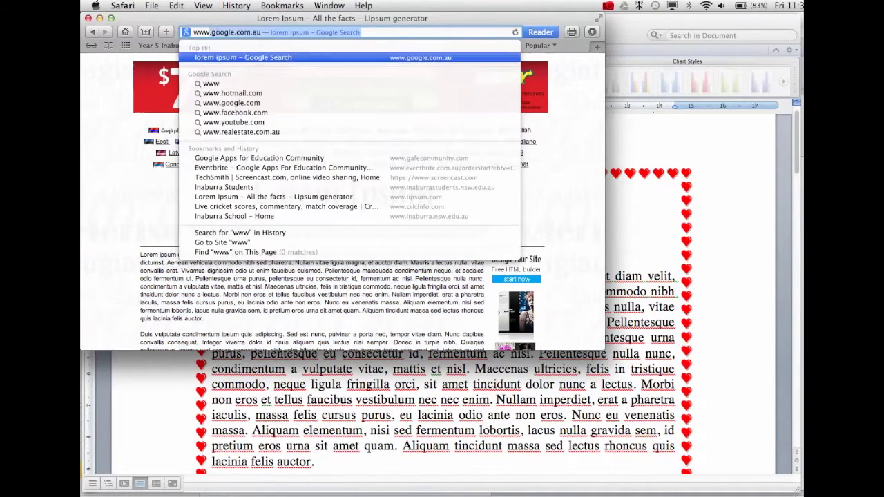
{"action": "key", "text": "Return"}
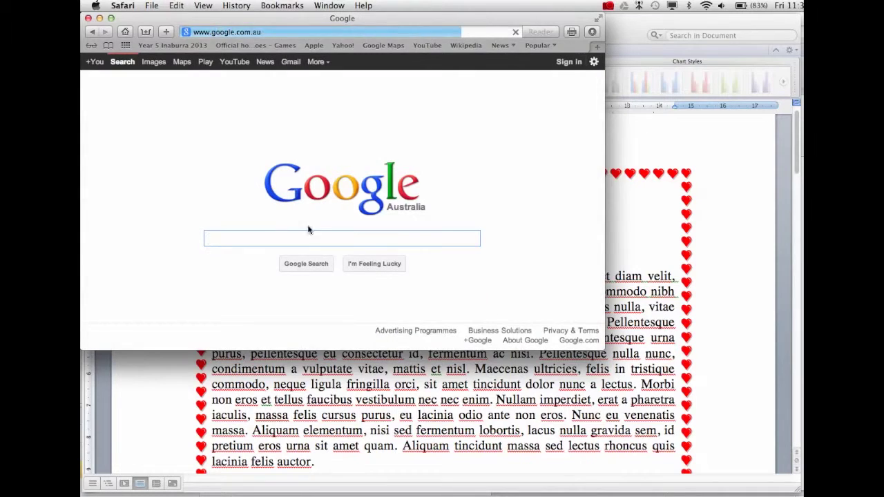
{"action": "type", "text": "dog"}
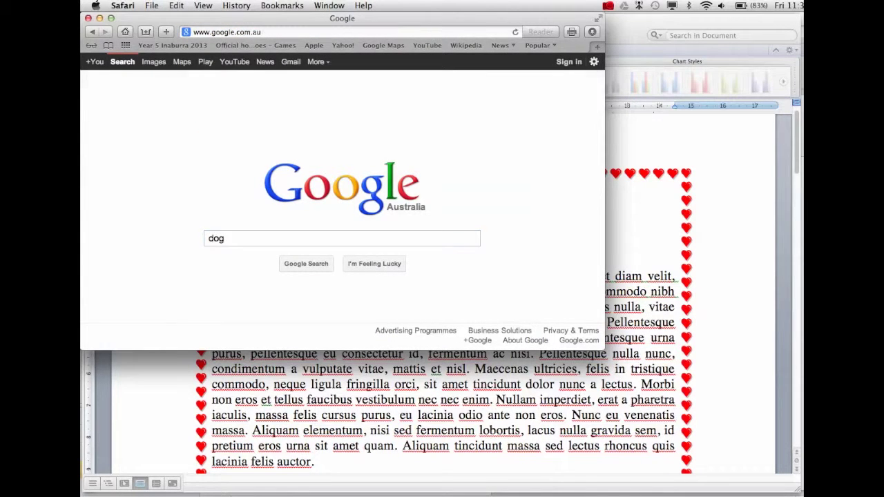
{"action": "key", "text": "Return"}
{"action": "left_click", "coordinate": [216, 123]}
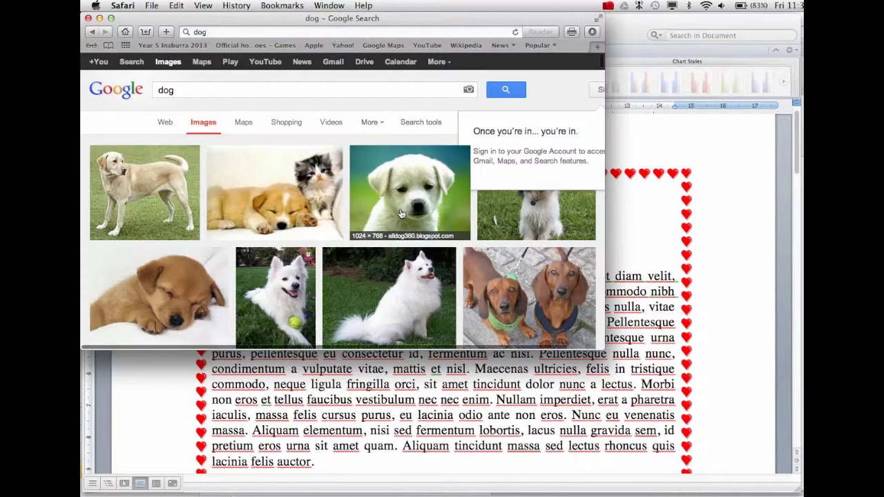
Step: View the original image of the yellow Labrador result and return to the image results
{"action": "left_click", "coordinate": [164, 207]}
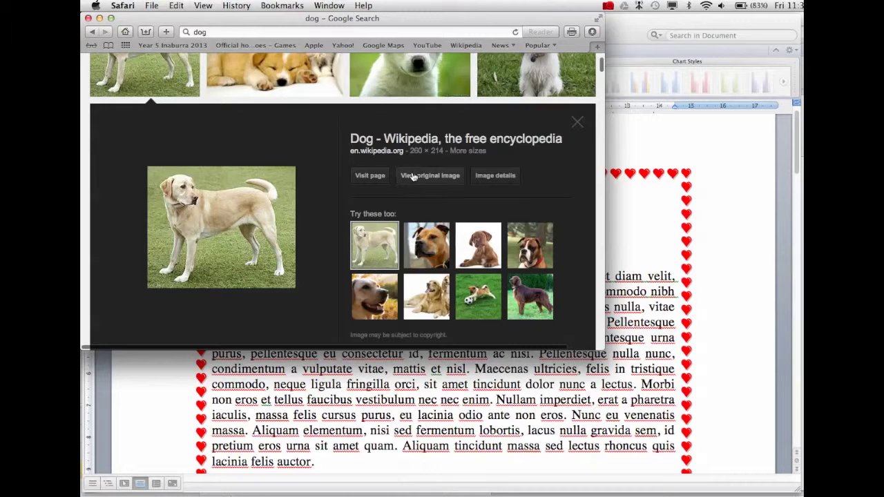
{"action": "left_click", "coordinate": [413, 177]}
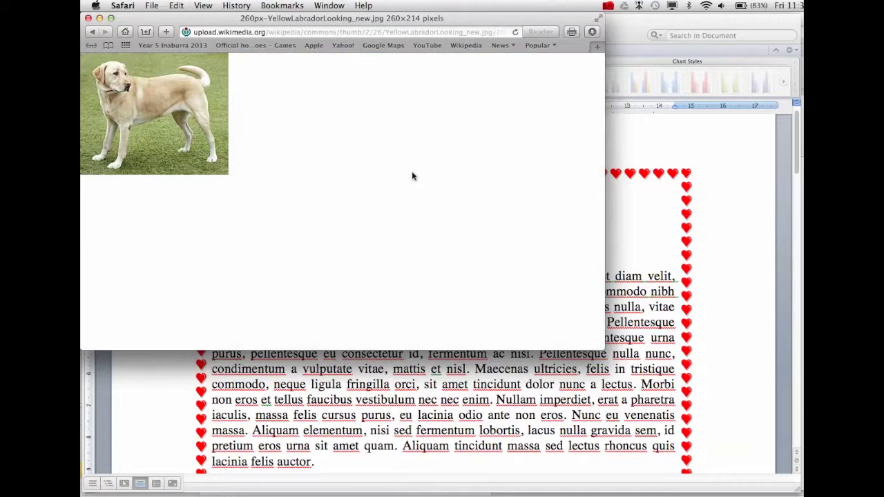
{"action": "left_click", "coordinate": [93, 33]}
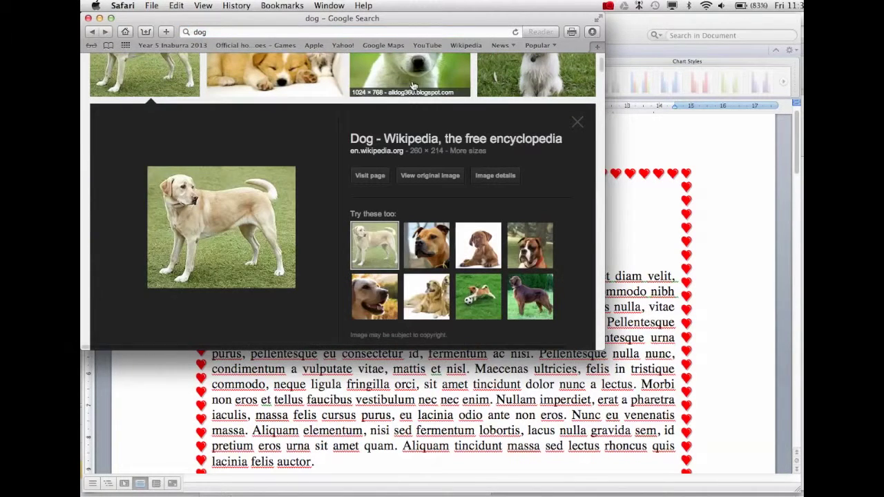
Step: Open the white puppy result's original image and try to carry it directly into the Word document below the first body paragraph
{"action": "left_click", "coordinate": [412, 84]}
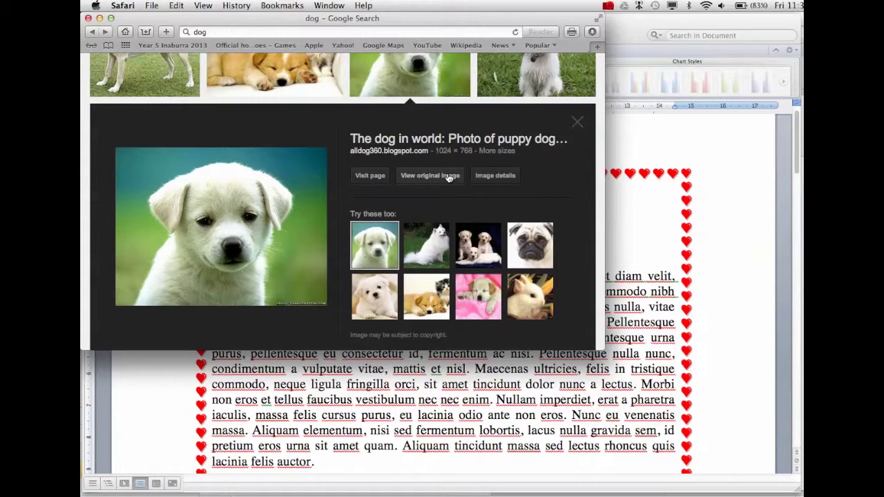
{"action": "left_click", "coordinate": [447, 178]}
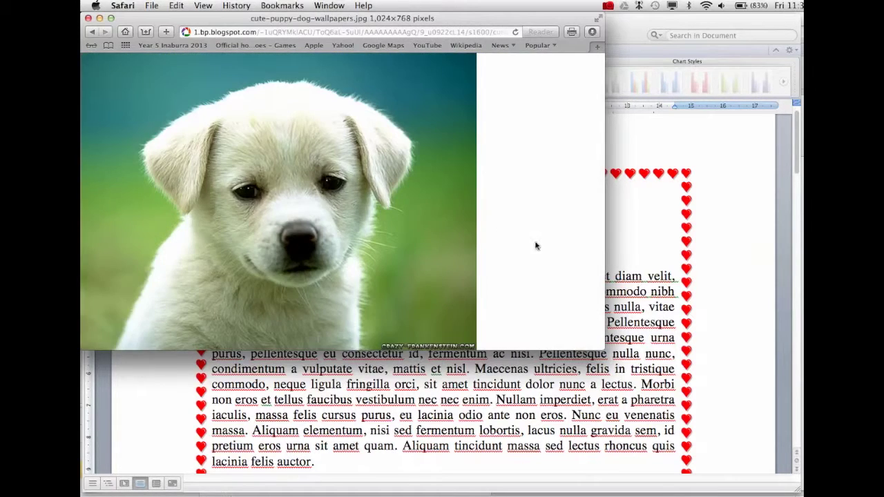
{"action": "left_click_drag", "start_coordinate": [347, 230], "coordinate": [546, 430]}
{"action": "left_click_drag", "start_coordinate": [295, 412], "coordinate": [292, 430]}
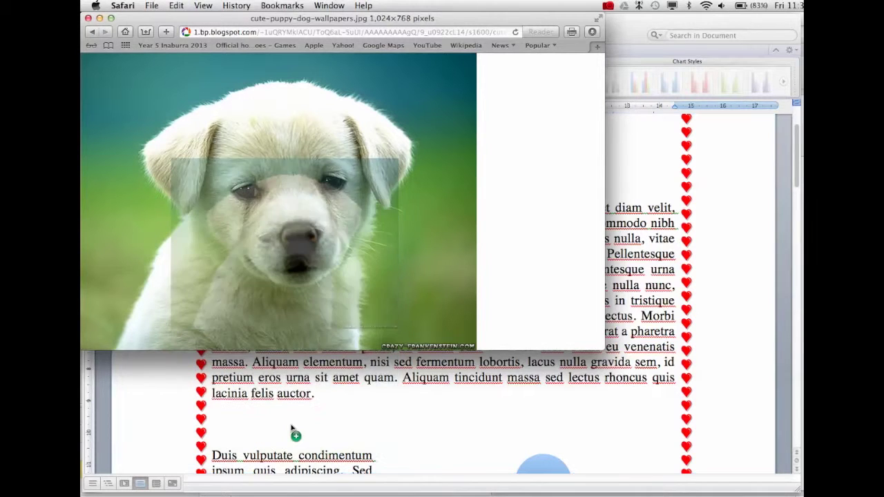
Step: Copy the puppy image and paste it into the Word document on the blank line between the first and second body paragraphs
{"action": "left_click", "coordinate": [329, 296]}
{"action": "left_click", "coordinate": [329, 295]}
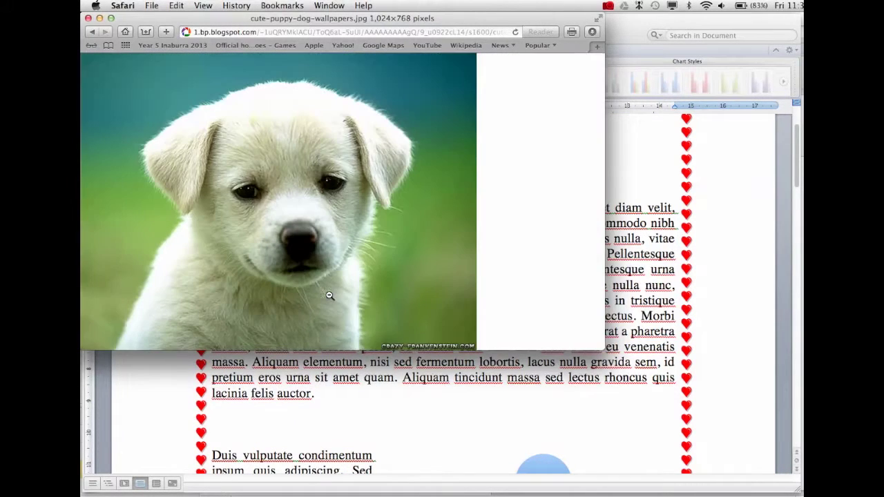
{"action": "right_click", "coordinate": [330, 296]}
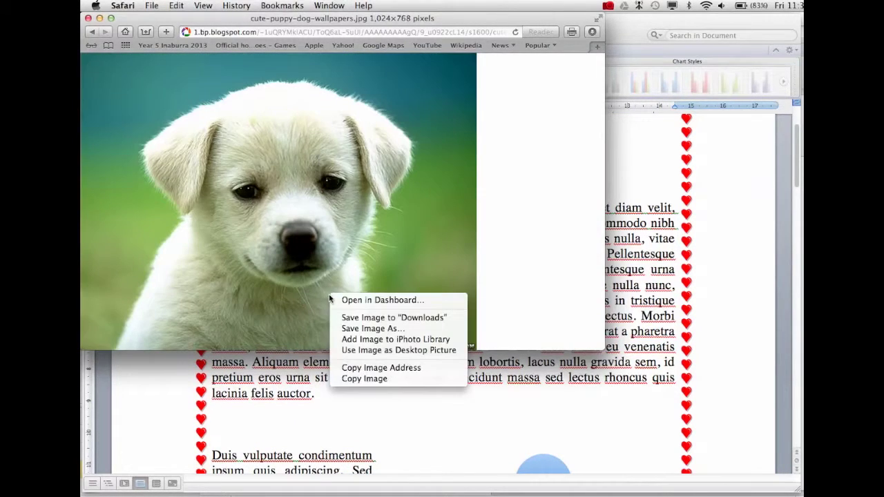
{"action": "left_click", "coordinate": [346, 379]}
{"action": "left_click", "coordinate": [288, 414]}
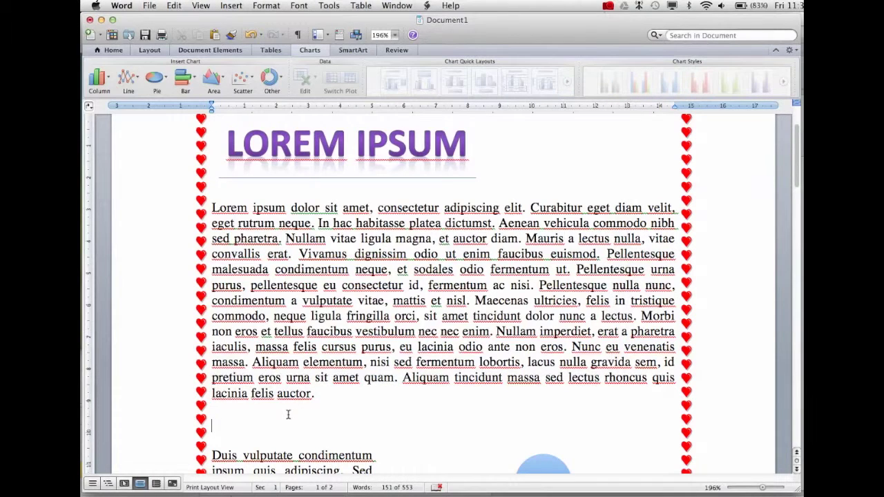
{"action": "left_click", "coordinate": [200, 4]}
{"action": "left_click", "coordinate": [175, 6]}
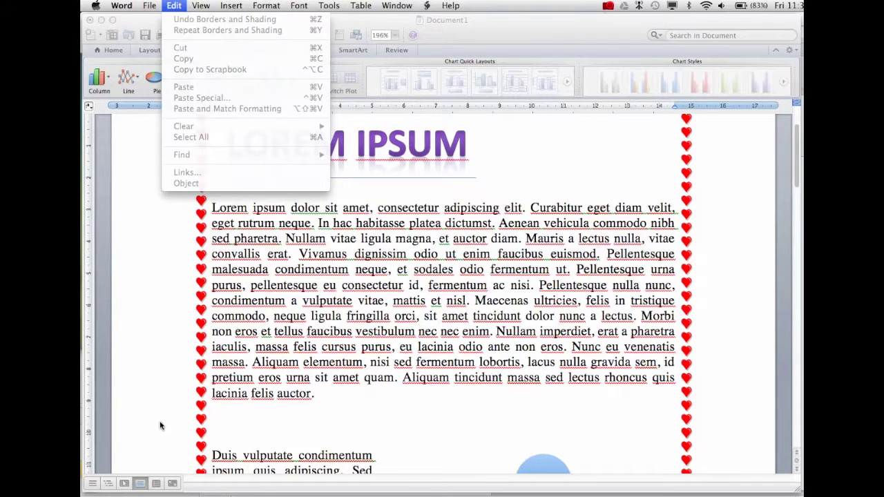
{"action": "left_click", "coordinate": [160, 426]}
{"action": "left_click", "coordinate": [177, 6]}
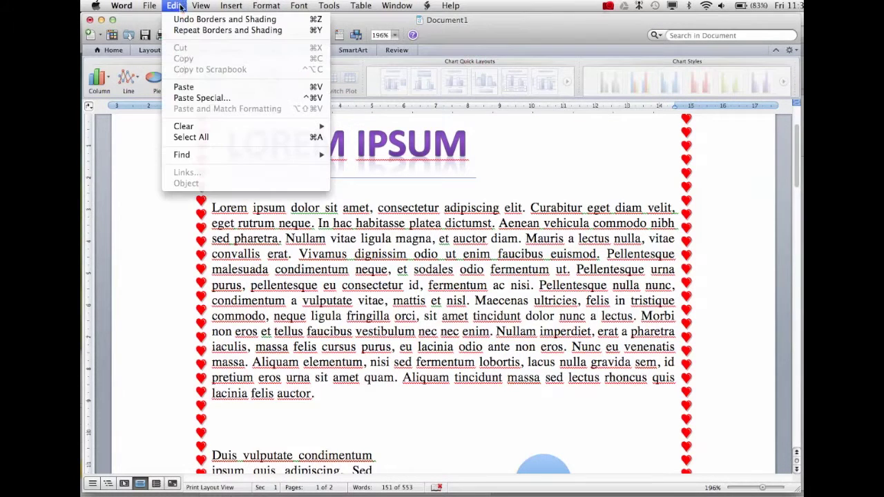
{"action": "left_click", "coordinate": [183, 87]}
Step: Shrink the pasted puppy picture to about 6.6 cm wide and set its wrapping style to Behind text
{"action": "left_click", "coordinate": [400, 262]}
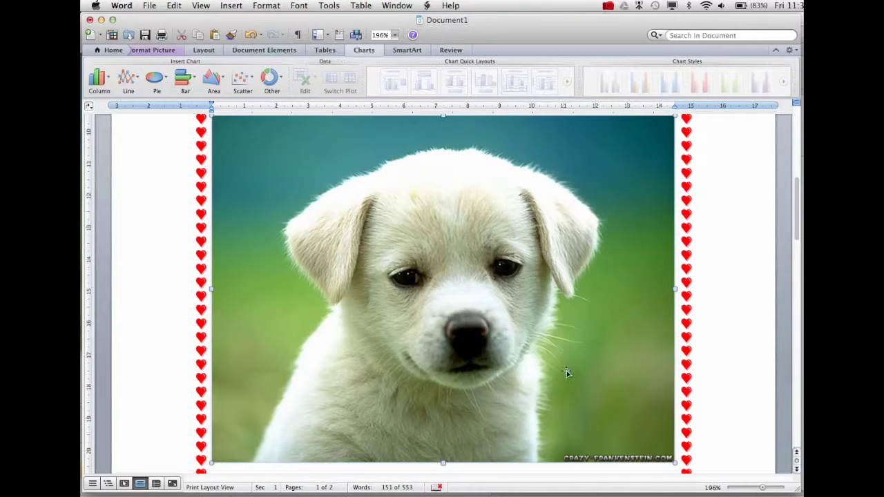
{"action": "left_click_drag", "start_coordinate": [675, 464], "coordinate": [400, 271]}
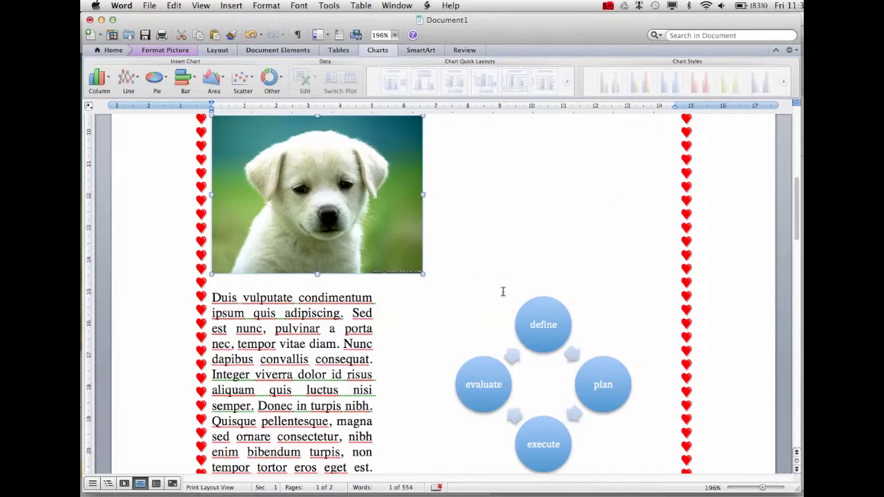
{"action": "right_click", "coordinate": [400, 248]}
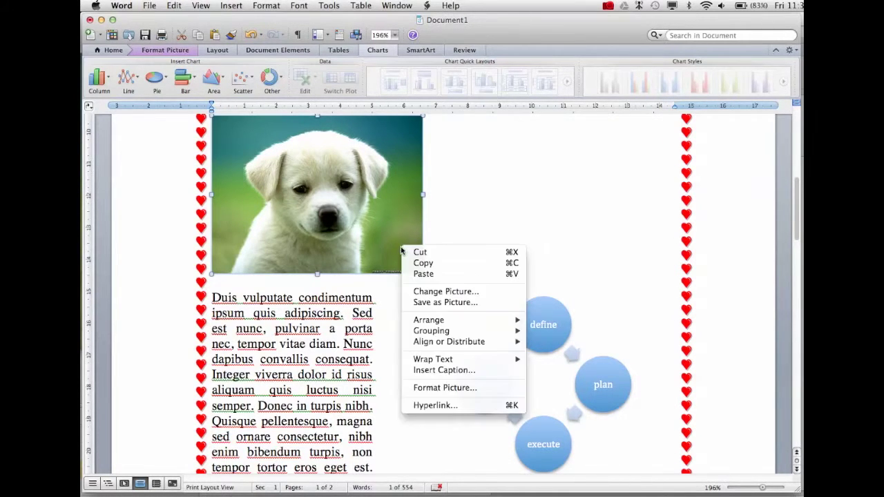
{"action": "left_click", "coordinate": [445, 393]}
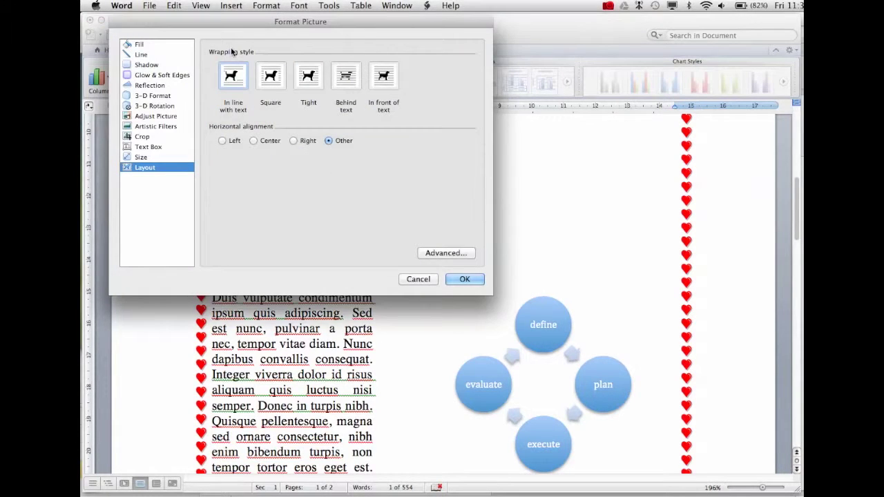
{"action": "left_click", "coordinate": [354, 79]}
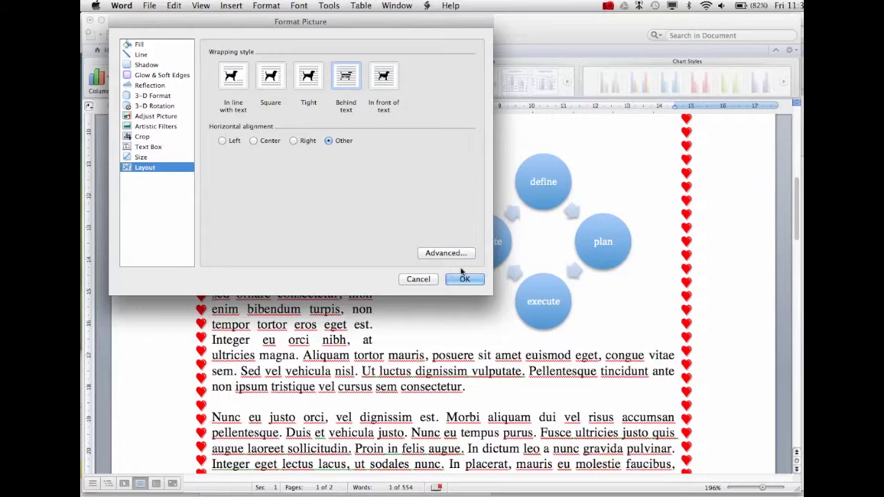
{"action": "left_click", "coordinate": [460, 279]}
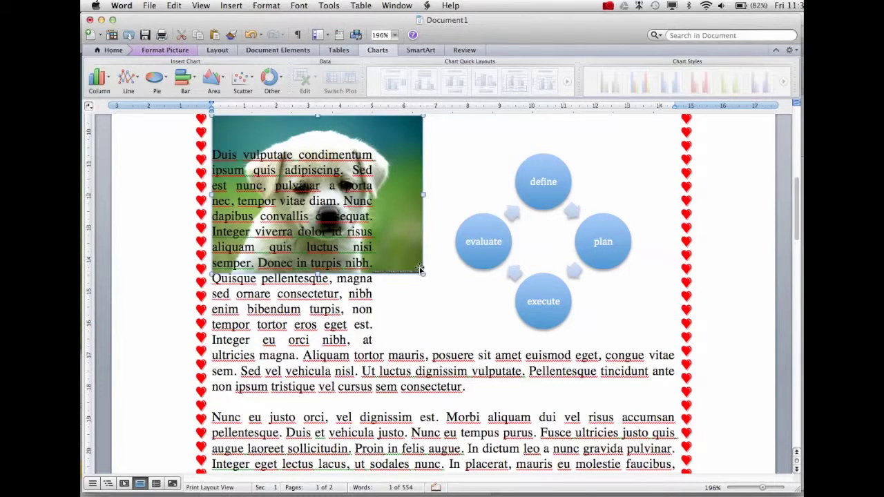
Step: Enlarge the puppy picture to about 15.3 cm wide and reposition it to span the page between the side borders behind the text
{"action": "left_click_drag", "start_coordinate": [422, 273], "coordinate": [693, 422]}
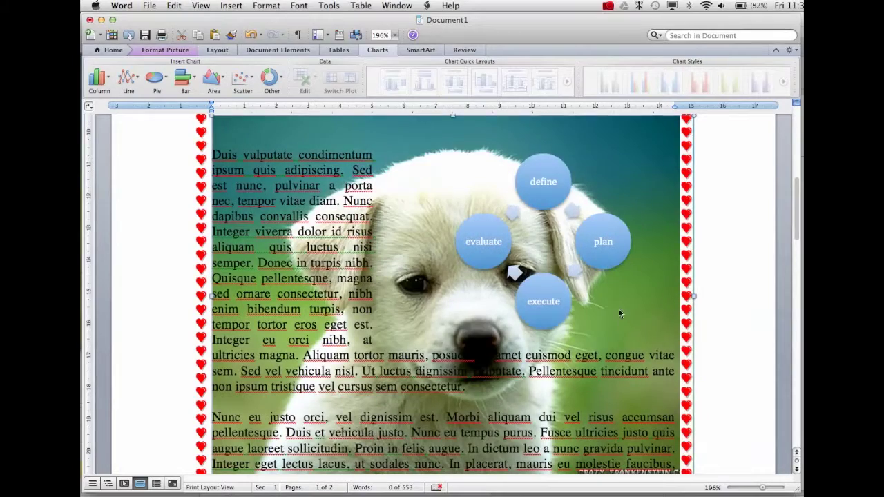
{"action": "left_click", "coordinate": [602, 308]}
{"action": "left_click_drag", "start_coordinate": [610, 342], "coordinate": [595, 339]}
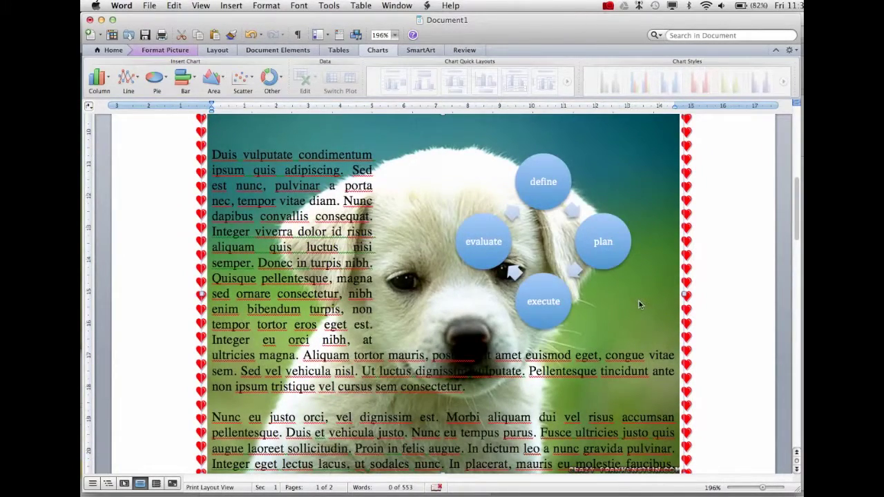
{"action": "scroll", "coordinate": [638, 300], "scroll_direction": "up", "scroll_amount": 10}
{"action": "scroll", "coordinate": [639, 300], "scroll_direction": "down", "scroll_amount": 7}
{"action": "scroll", "coordinate": [638, 305], "scroll_direction": "down", "scroll_amount": 1}
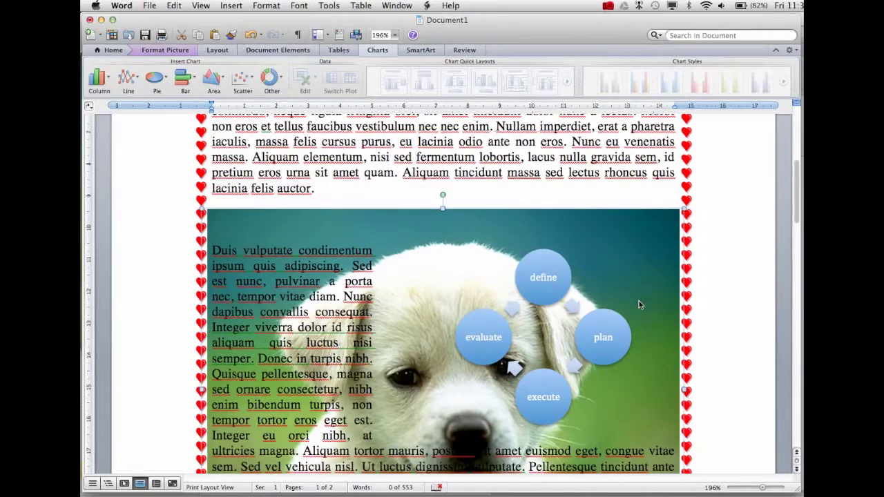
Step: Recolor the puppy picture with Background Color 2 Light and check the faded background along the page
{"action": "left_click", "coordinate": [647, 259]}
{"action": "left_click", "coordinate": [660, 230]}
{"action": "left_click", "coordinate": [194, 53]}
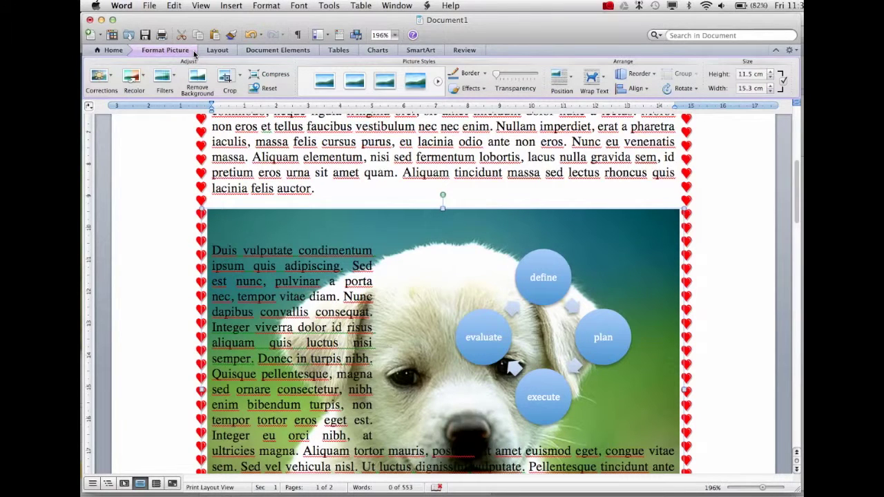
{"action": "left_click", "coordinate": [129, 75]}
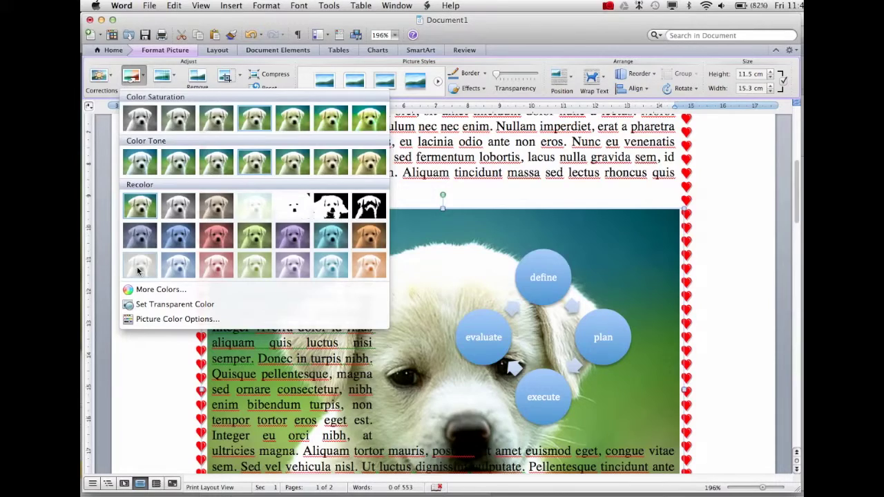
{"action": "left_click", "coordinate": [138, 270]}
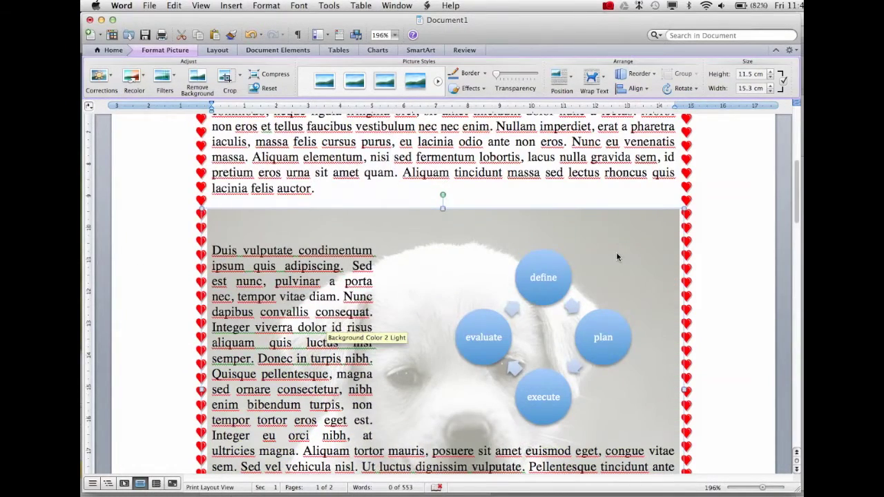
{"action": "scroll", "coordinate": [617, 254], "scroll_direction": "down", "scroll_amount": 5}
{"action": "scroll", "coordinate": [617, 255], "scroll_direction": "up", "scroll_amount": 5}
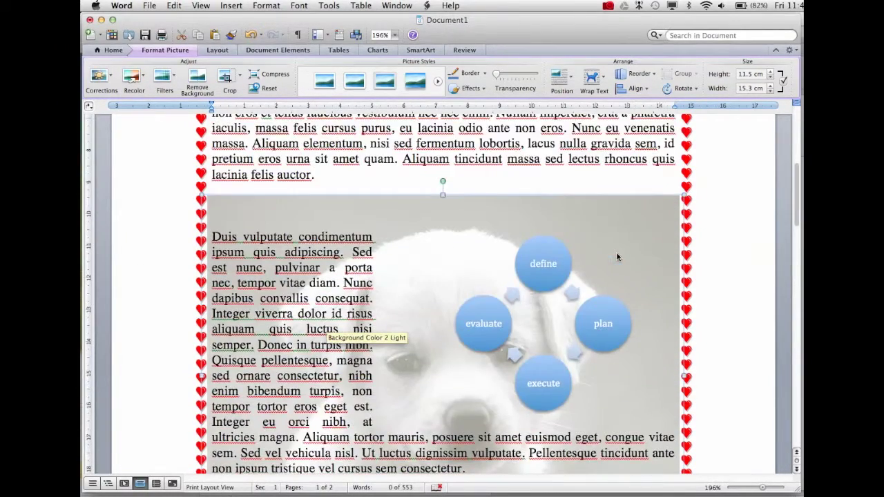
{"action": "scroll", "coordinate": [616, 256], "scroll_direction": "up", "scroll_amount": 8}
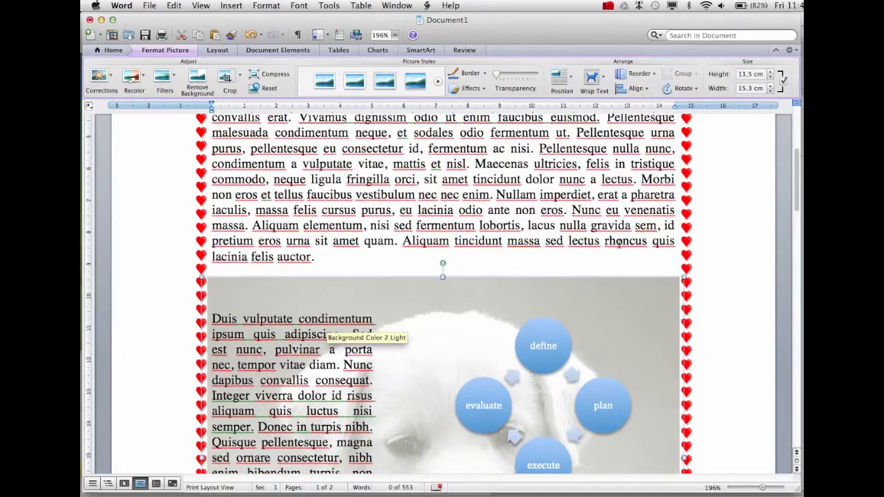
{"action": "scroll", "coordinate": [619, 243], "scroll_direction": "down", "scroll_amount": 10}
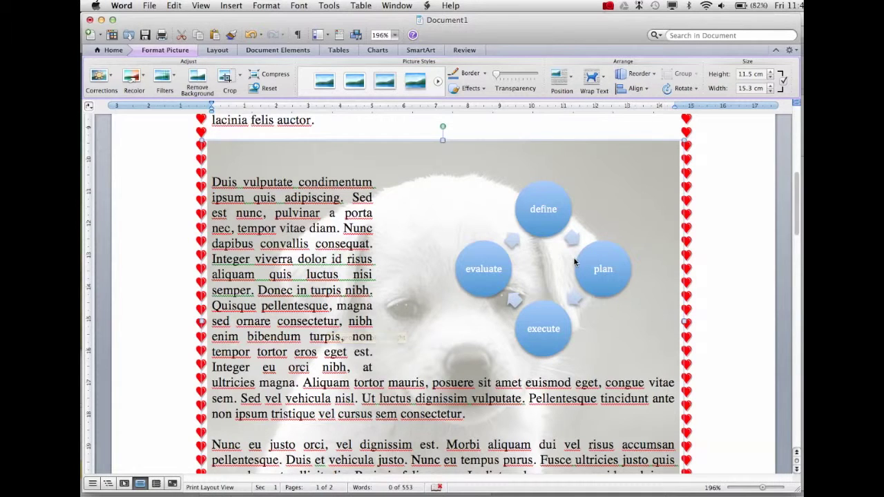
Step: Nudge the puppy picture slightly to the left behind the second body paragraph and the cycle diagram
{"action": "left_click", "coordinate": [462, 214]}
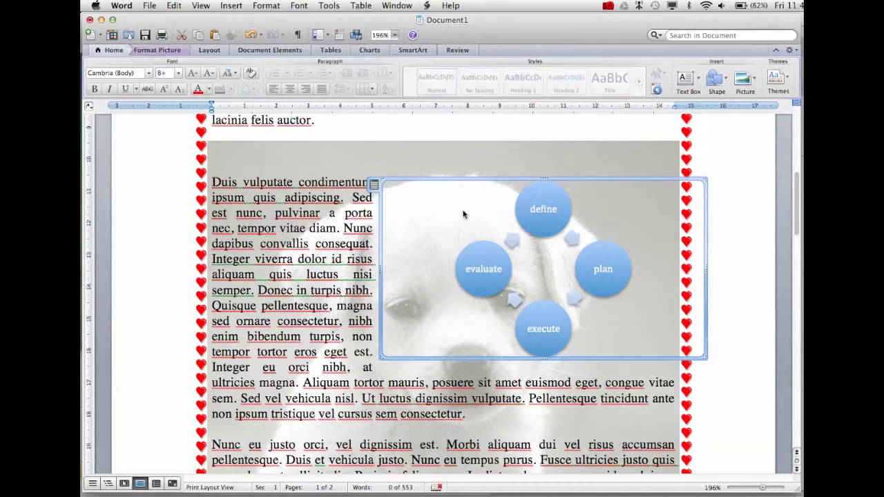
{"action": "left_click", "coordinate": [475, 156]}
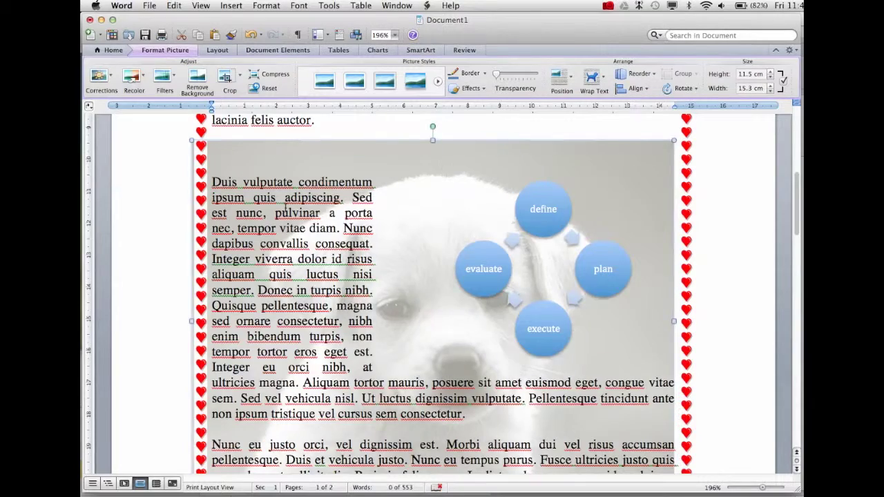
Step: Review the document's layout, from the WordArt title and hearts border to the faded picture behind the text
{"action": "scroll", "coordinate": [292, 183], "scroll_direction": "down", "scroll_amount": 5}
{"action": "scroll", "coordinate": [284, 209], "scroll_direction": "up", "scroll_amount": 10}
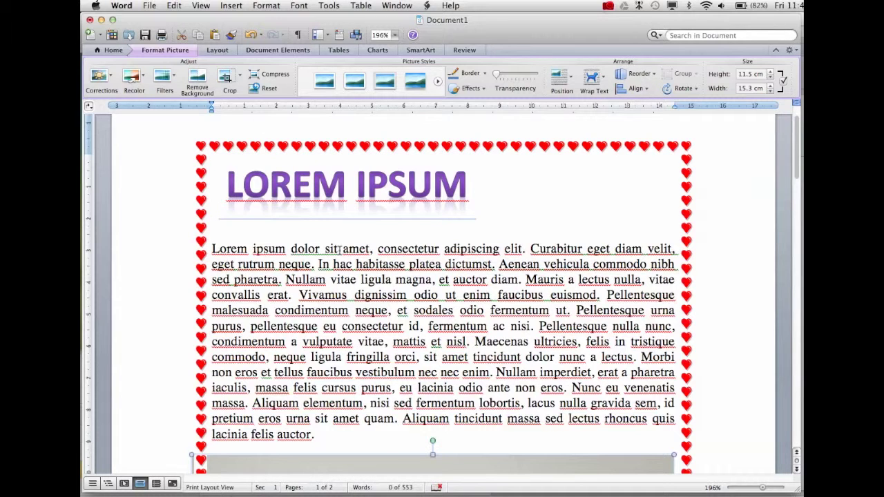
{"action": "scroll", "coordinate": [353, 238], "scroll_direction": "down", "scroll_amount": 4}
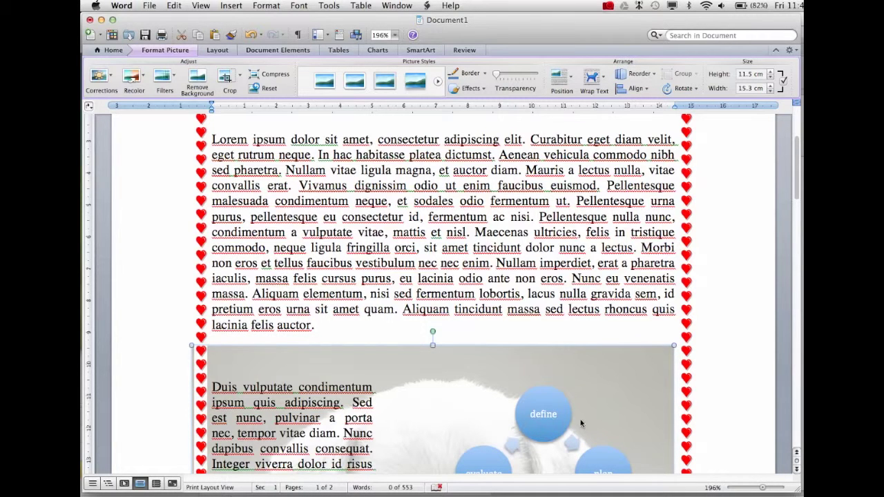
{"action": "scroll", "coordinate": [537, 280], "scroll_direction": "up", "scroll_amount": 4}
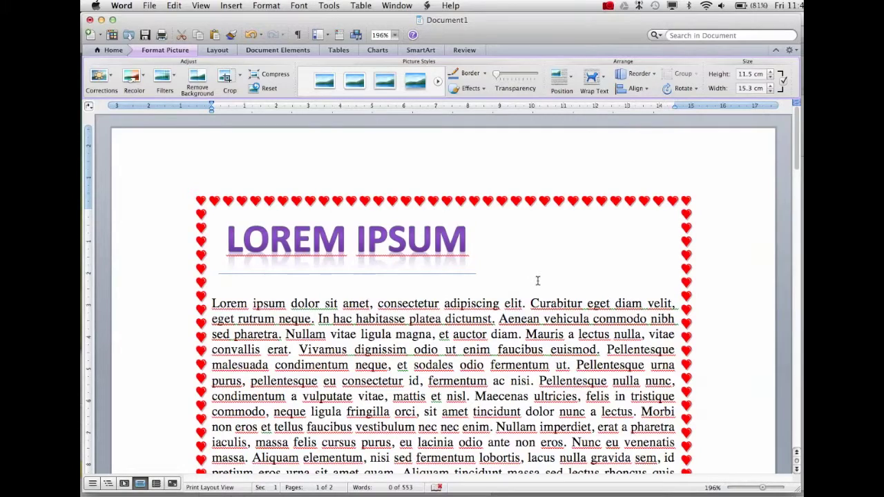
{"action": "left_click", "coordinate": [607, 5]}
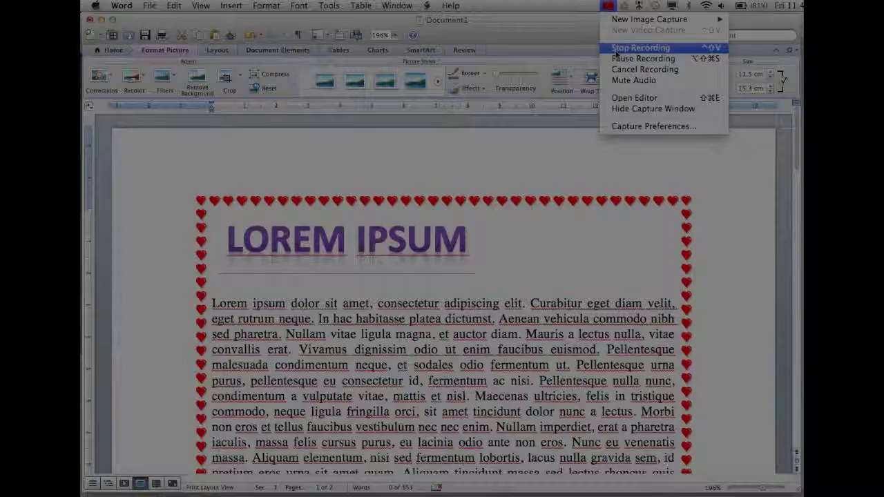